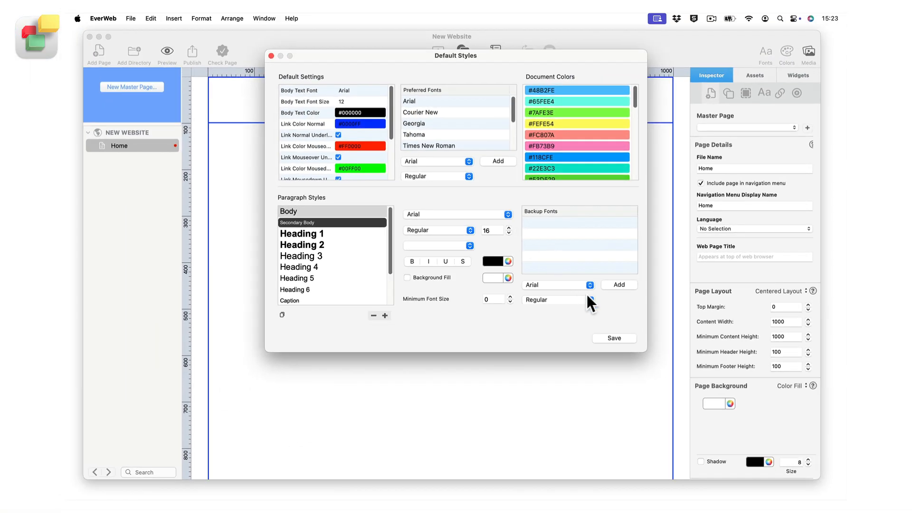
# Save the default styles and add a new text box to the Home page
pyautogui.click(616, 336)
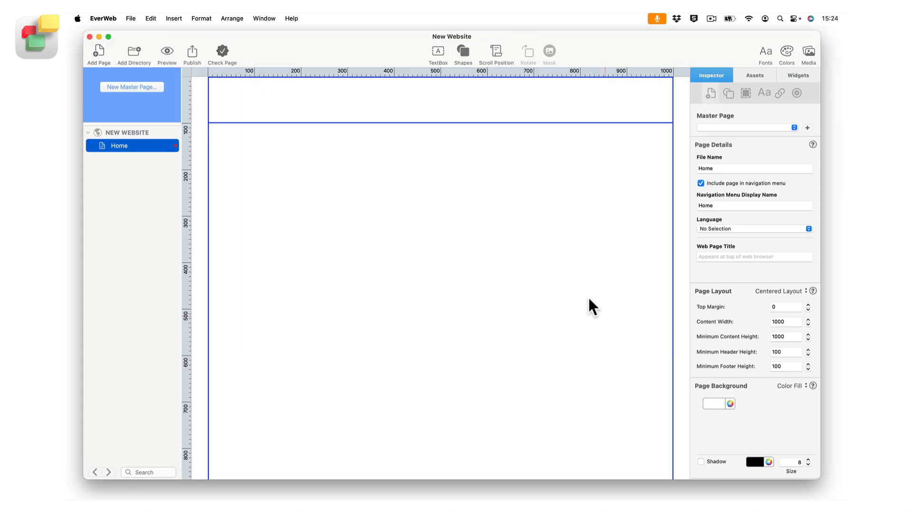
pyautogui.click(435, 47)
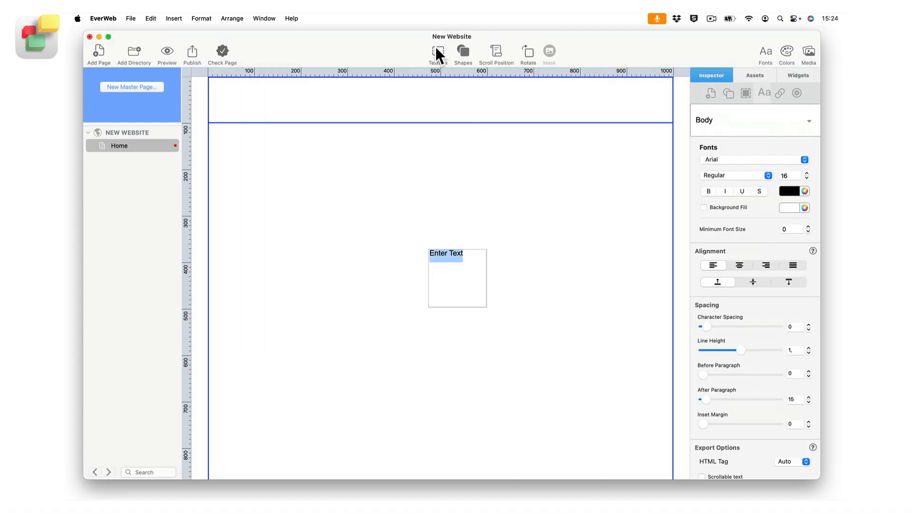
pyautogui.press('Escape')
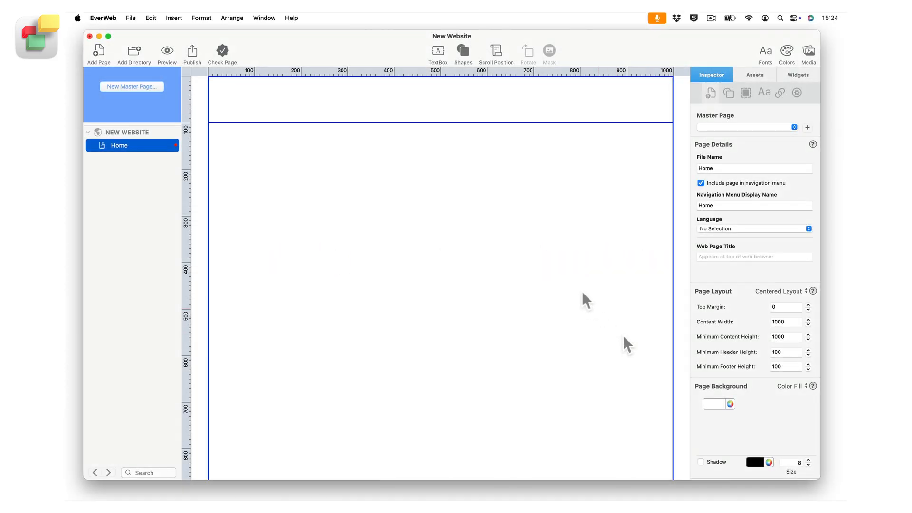
pyautogui.click(436, 47)
pyautogui.press('Escape')
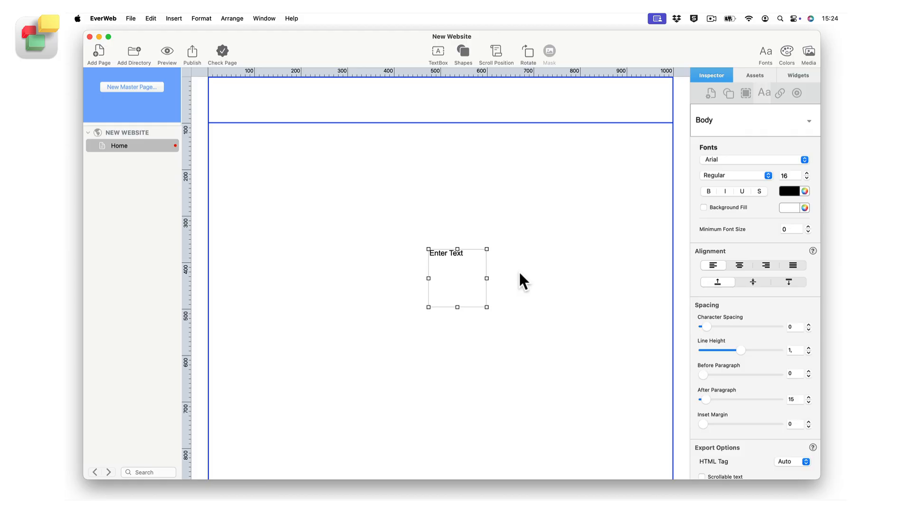
# Replace the new text box's placeholder with "This is my textbox" and finish editing its text
pyautogui.press('Return')
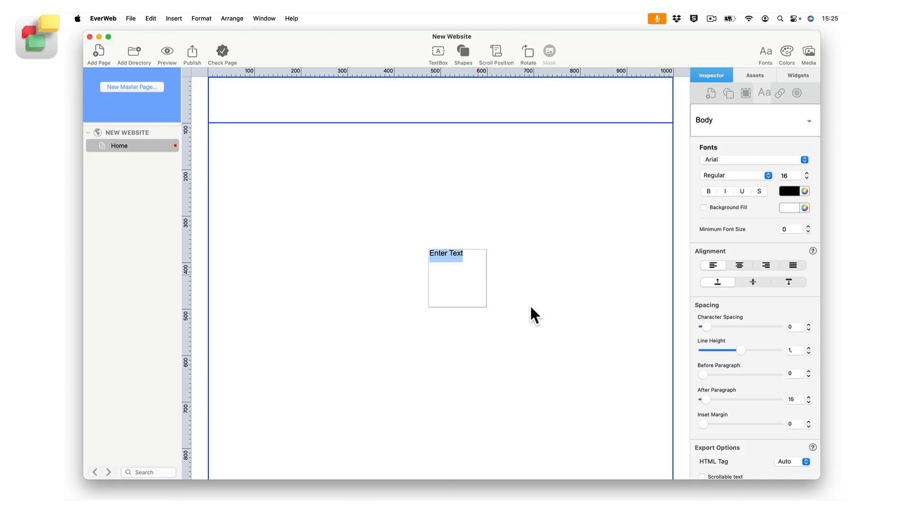
pyautogui.write('This is my textbox')
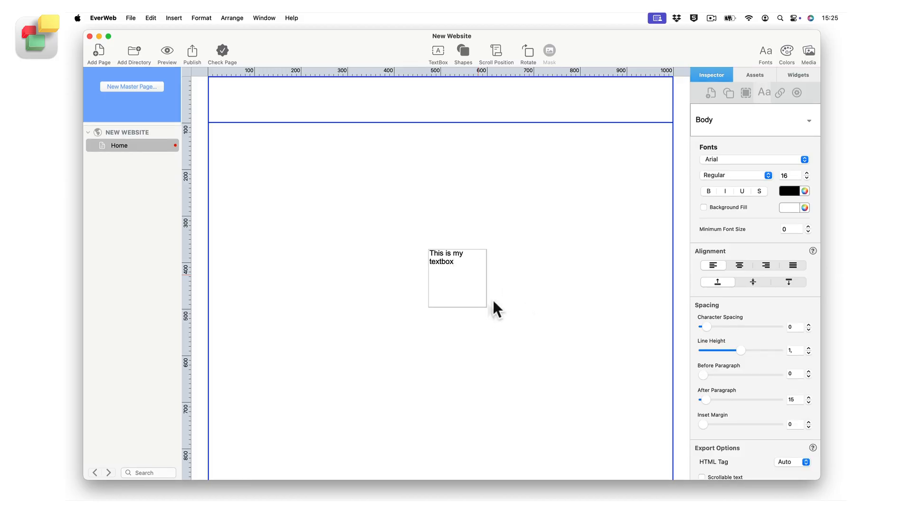
pyautogui.press('Escape')
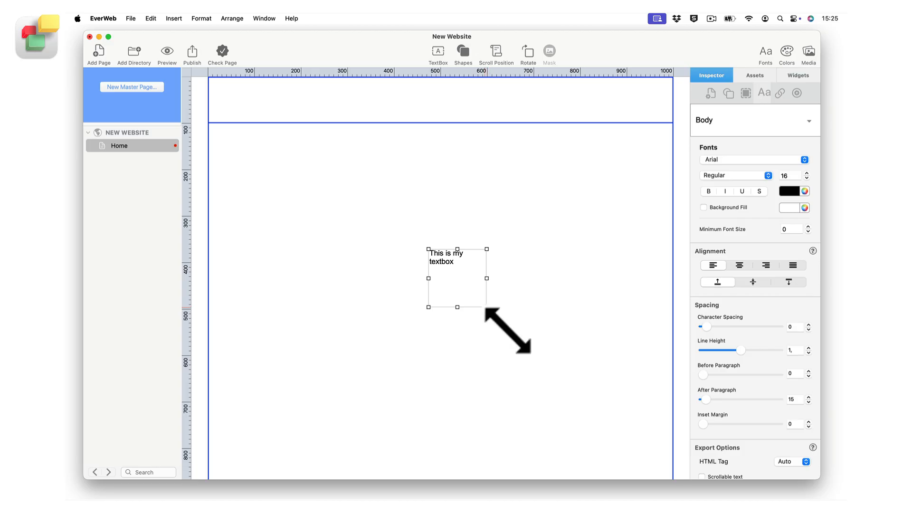
# Enlarge the text box from its lower corner and reposition it nearer the header on the page
pyautogui.moveTo(487, 308); pyautogui.dragTo(601, 386)
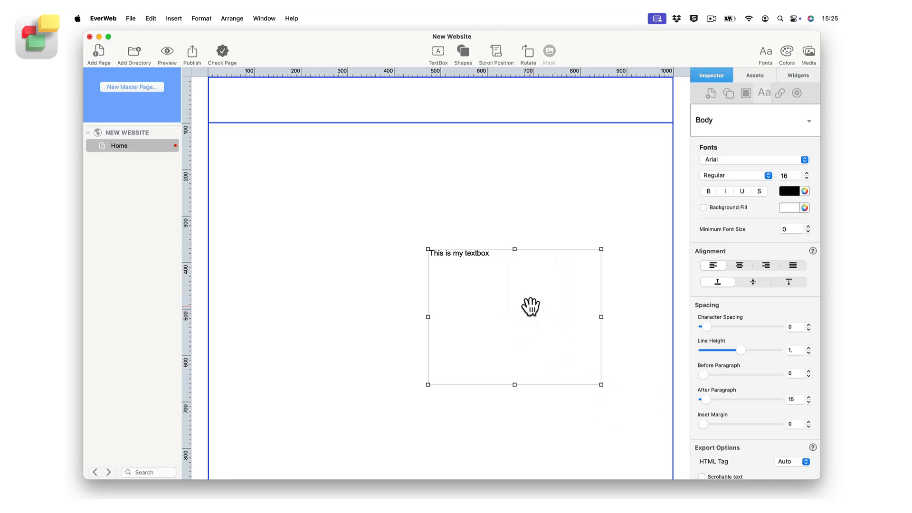
pyautogui.moveTo(530, 306); pyautogui.dragTo(417, 229)
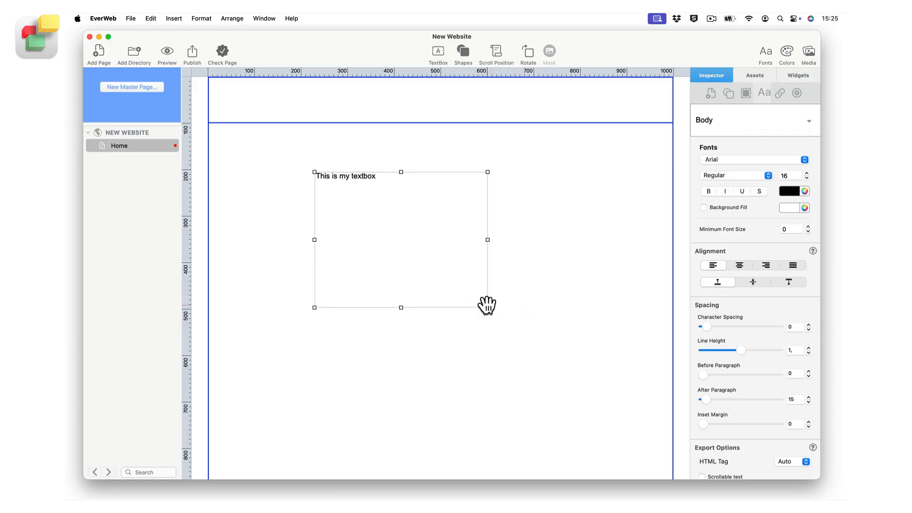
pyautogui.moveTo(487, 307); pyautogui.dragTo(397, 205)
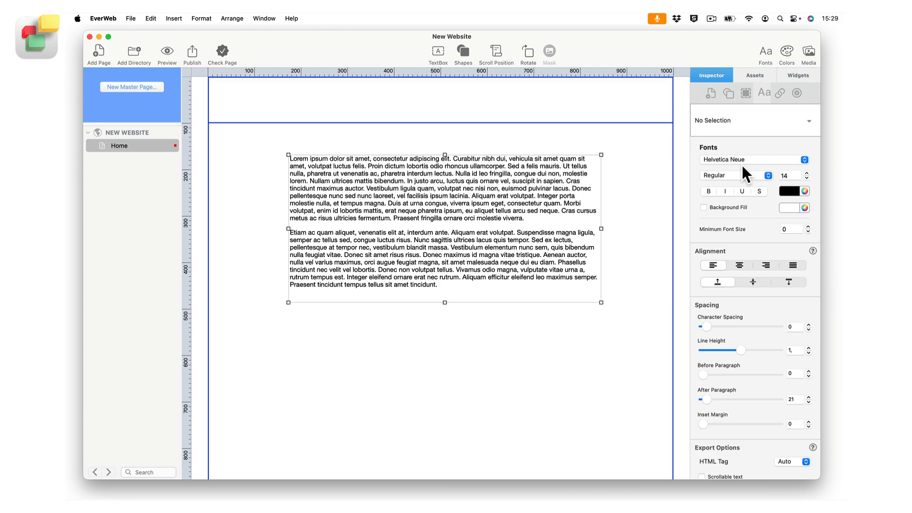
# Apply the Body paragraph style to the lorem ipsum text box and deselect the box
pyautogui.click(757, 116)
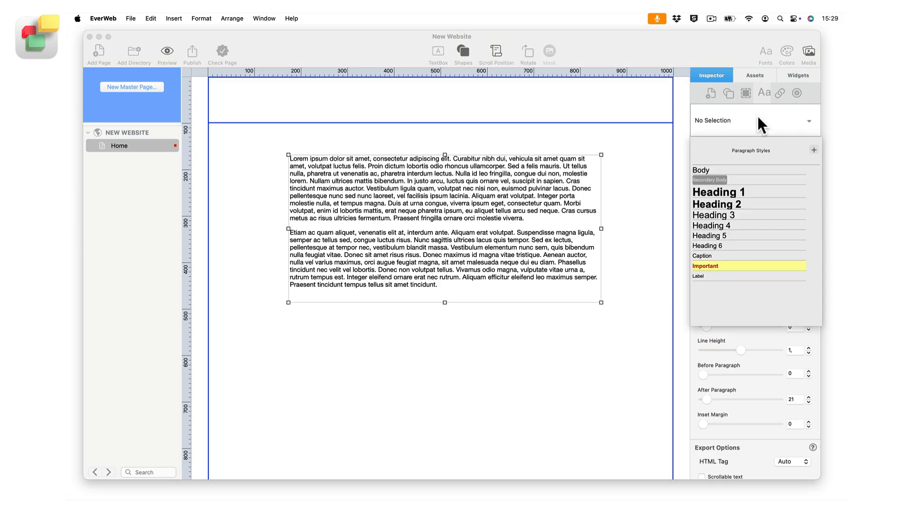
pyautogui.click(733, 167)
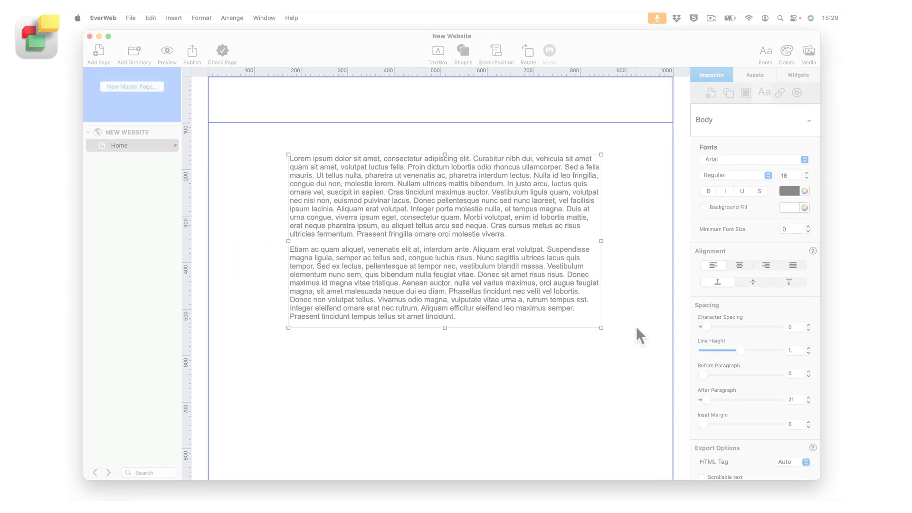
pyautogui.click(636, 327)
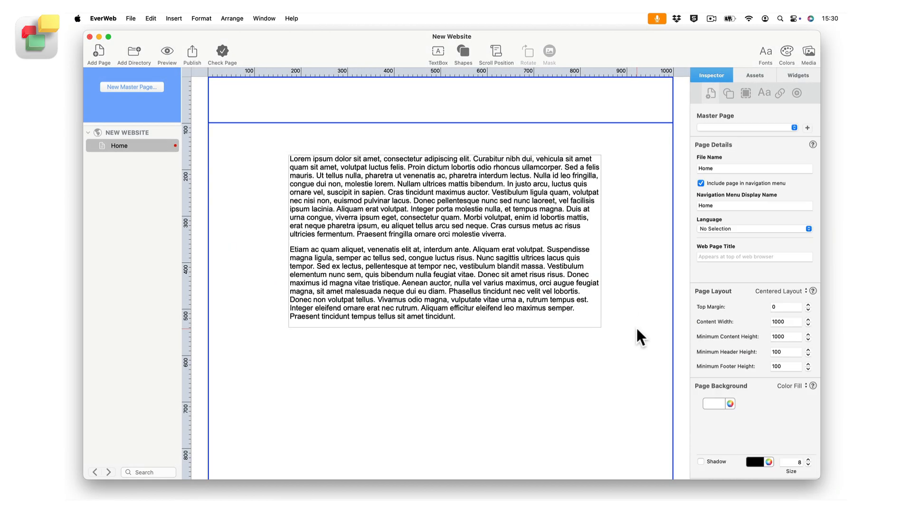
# Insert the trial text "kvds ffkkjndvkjndvkds" before "sed nunc laoreet" in the first paragraph
pyautogui.click(569, 280)
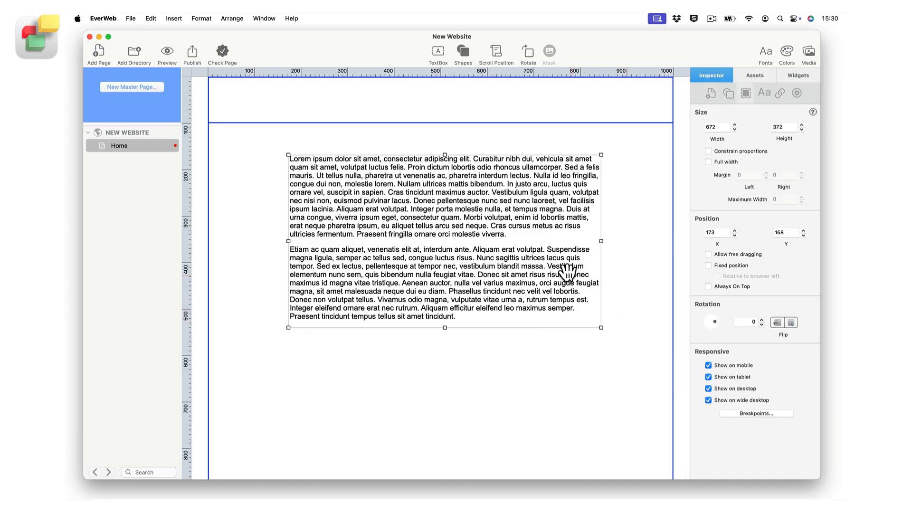
pyautogui.doubleClick(500, 204)
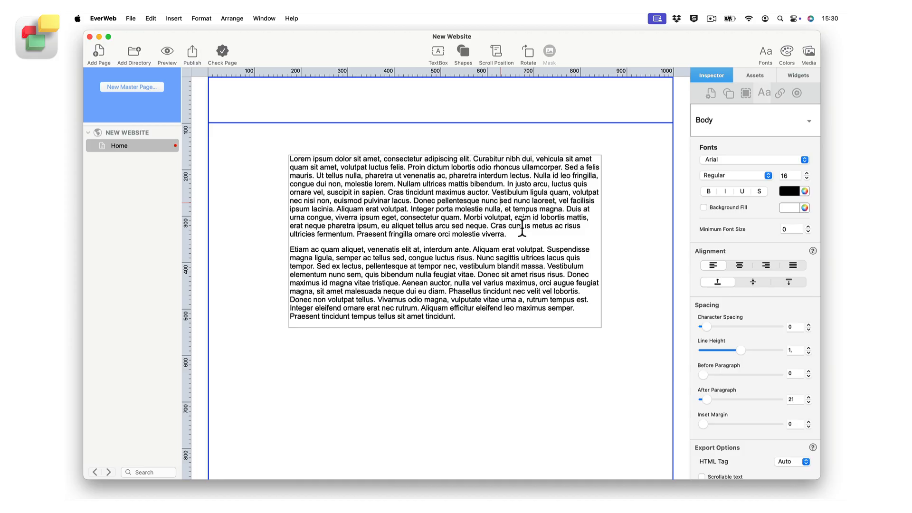
pyautogui.write('kvds ffkkjndvkjndvkds')
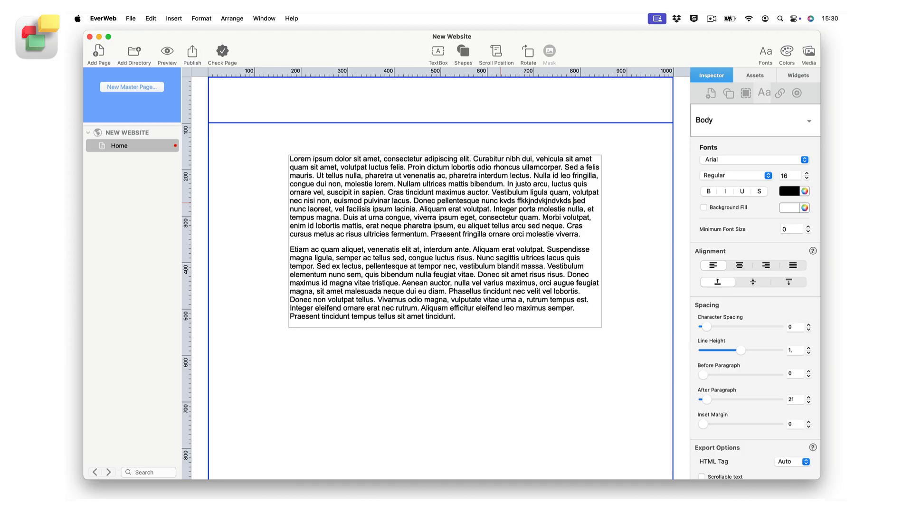
# Delete the trial text inserted before "sed nunc laoreet" in the first paragraph
pyautogui.press('BackSpace')
pyautogui.press('BackSpace')
pyautogui.press('BackSpace')
pyautogui.press('BackSpace')
pyautogui.press('BackSpace')
pyautogui.press('BackSpace')
pyautogui.press('BackSpace')
pyautogui.press('BackSpace')
pyautogui.press('BackSpace')
pyautogui.press('BackSpace')
pyautogui.press('BackSpace')
pyautogui.press('BackSpace')
pyautogui.press('BackSpace')
pyautogui.press('BackSpace')
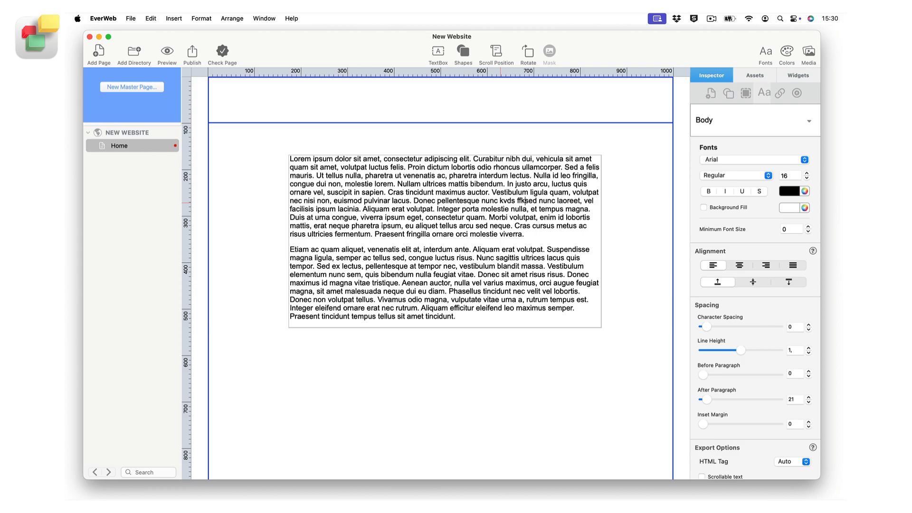
pyautogui.press('BackSpace')
pyautogui.press('BackSpace')
pyautogui.press('BackSpace')
pyautogui.press('BackSpace')
pyautogui.press('BackSpace')
pyautogui.press('BackSpace')
pyautogui.press('BackSpace')
pyautogui.press('BackSpace')
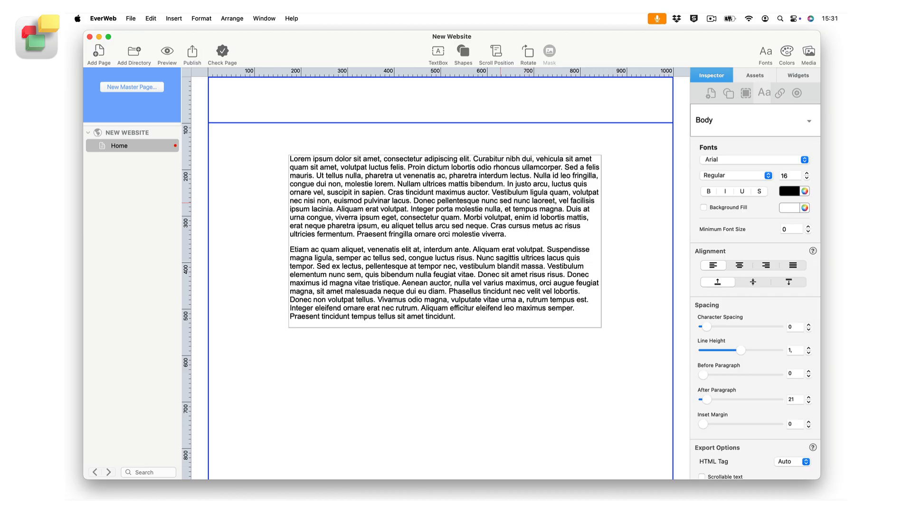
# Extend the text selection line by line from before "sed nunc laoreet" down the first paragraph, then up to its first line
pyautogui.hotkey('shift', 'Down')
pyautogui.hotkey('shift', 'Down')
pyautogui.hotkey('shift', 'Down')
pyautogui.hotkey('shift', 'Down')
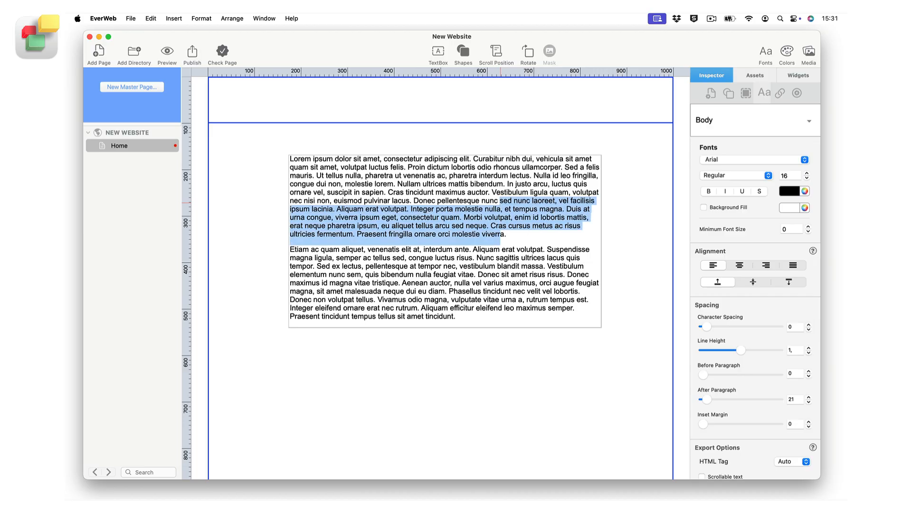
pyautogui.hotkey('shift', 'Up')
pyautogui.hotkey('shift', 'Up')
pyautogui.hotkey('shift', 'Up')
pyautogui.hotkey('shift', 'Up')
pyautogui.hotkey('shift', 'Up')
pyautogui.hotkey('shift', 'Up')
pyautogui.hotkey('shift', 'Up')
pyautogui.hotkey('shift', 'Up')
pyautogui.hotkey('shift', 'Up')
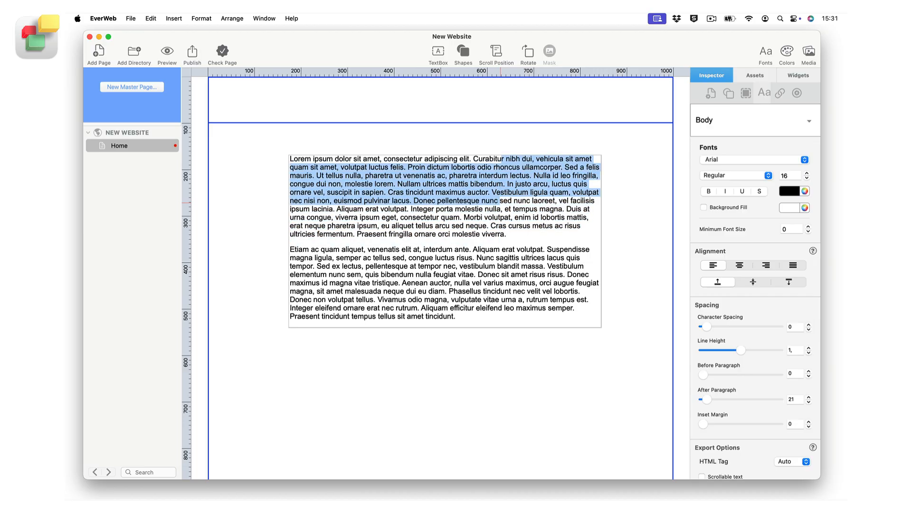
# Bring the selection back to "sed nunc laoreet", then extend and reduce it character by character around that point
pyautogui.hotkey('shift', 'Down')
pyautogui.hotkey('shift', 'Down')
pyautogui.hotkey('shift', 'Down')
pyautogui.hotkey('shift', 'Down')
pyautogui.hotkey('shift', 'Down')
pyautogui.hotkey('shift', 'Right')
pyautogui.hotkey('shift', 'Right')
pyautogui.hotkey('shift', 'Right')
pyautogui.hotkey('shift', 'Right')
pyautogui.hotkey('shift', 'Right')
pyautogui.hotkey('shift', 'Right')
pyautogui.hotkey('shift', 'Right')
pyautogui.hotkey('shift', 'Right')
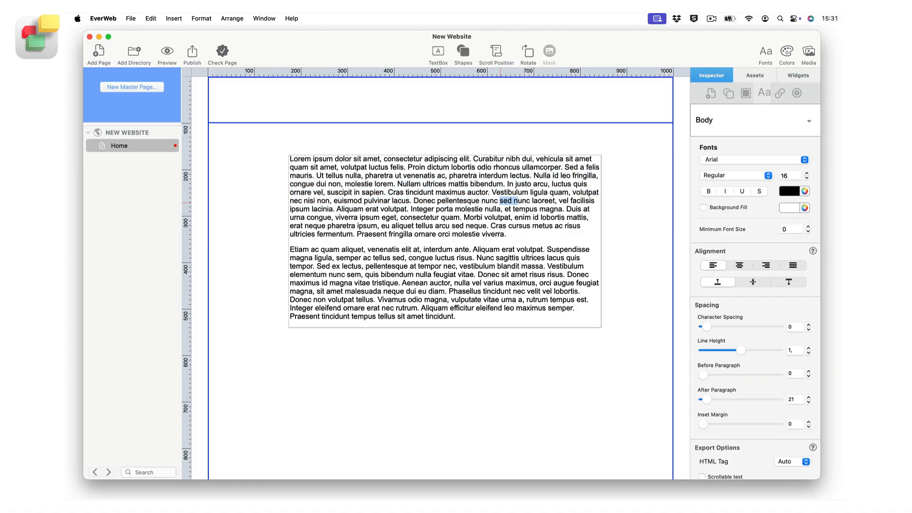
pyautogui.hotkey('shift', 'Left')
pyautogui.hotkey('shift', 'Left')
pyautogui.hotkey('shift', 'Left')
pyautogui.hotkey('shift', 'Left')
pyautogui.hotkey('shift', 'Left')
pyautogui.hotkey('shift', 'Left')
pyautogui.hotkey('shift', 'Left')
pyautogui.hotkey('shift', 'Left')
# Widen the text selection from the word "molestie" through the whole first paragraph to all text in the box
pyautogui.doubleClick(470, 209)
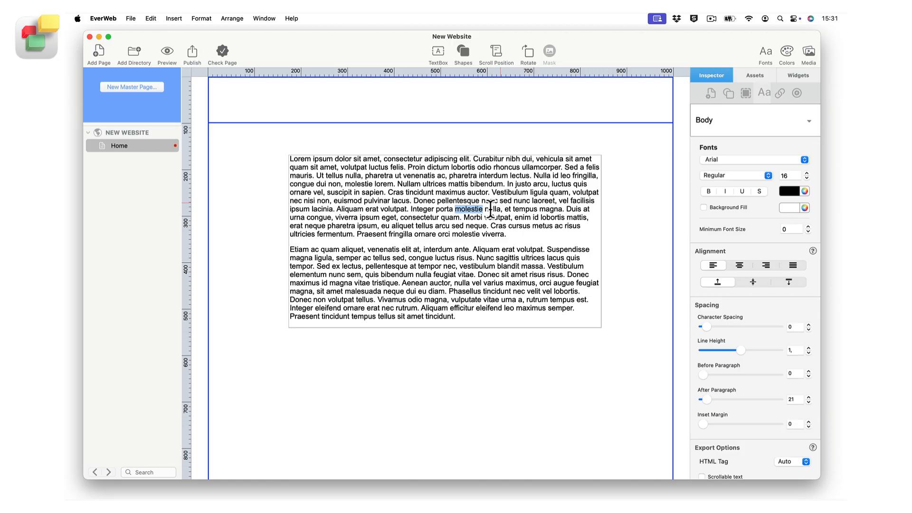
pyautogui.tripleClick(491, 209)
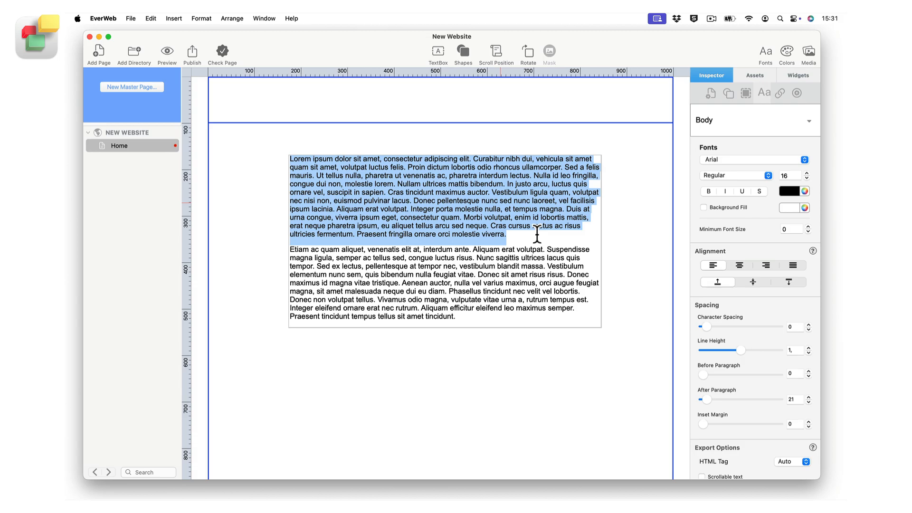
pyautogui.press('super+a')
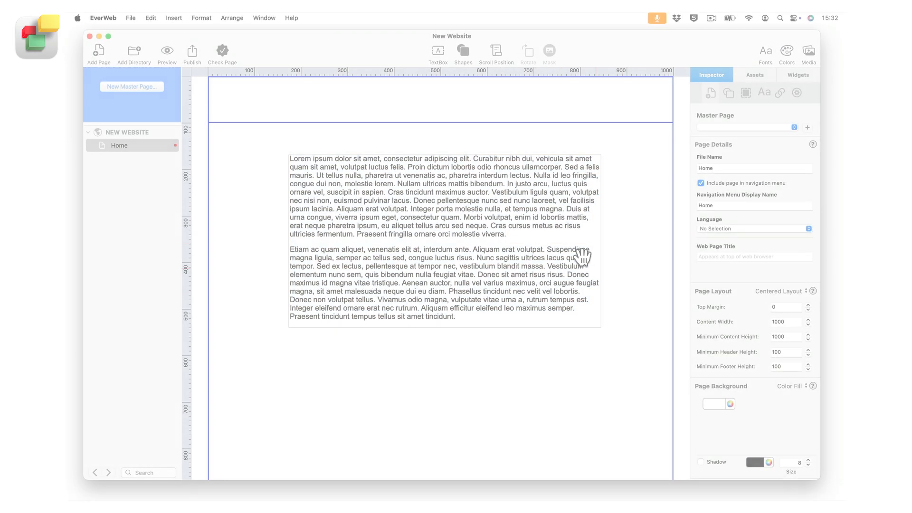
# Replace all the text in the box with "this is a" and undo the replacement
pyautogui.click(526, 223)
pyautogui.doubleClick(526, 222)
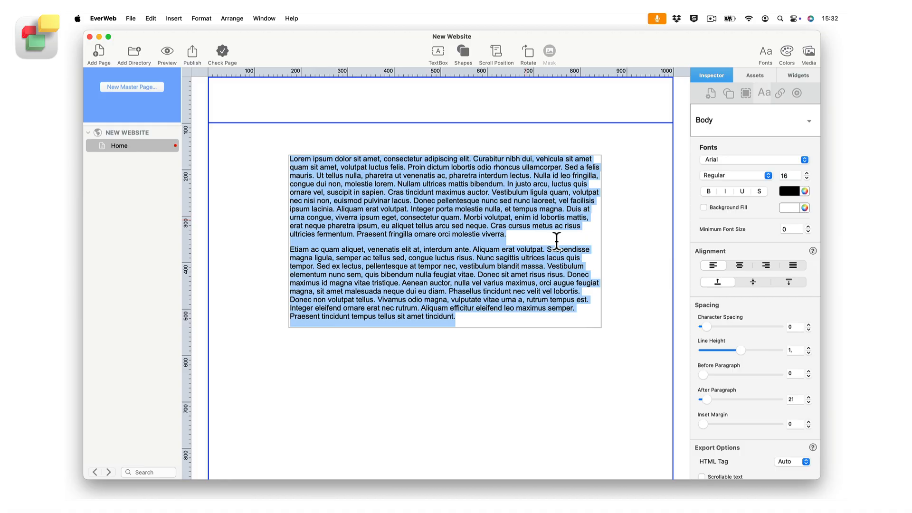
pyautogui.write('this is ')
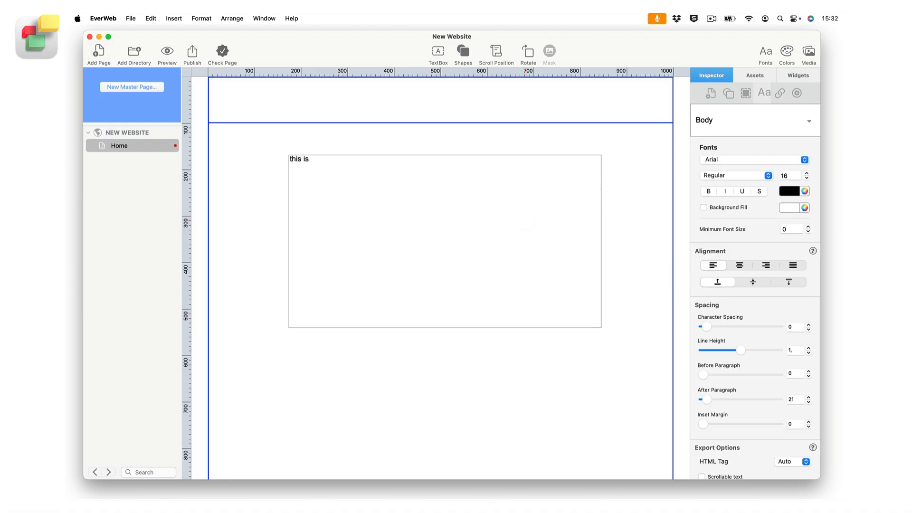
pyautogui.write('a')
pyautogui.press('super+z')
pyautogui.press('super+z')
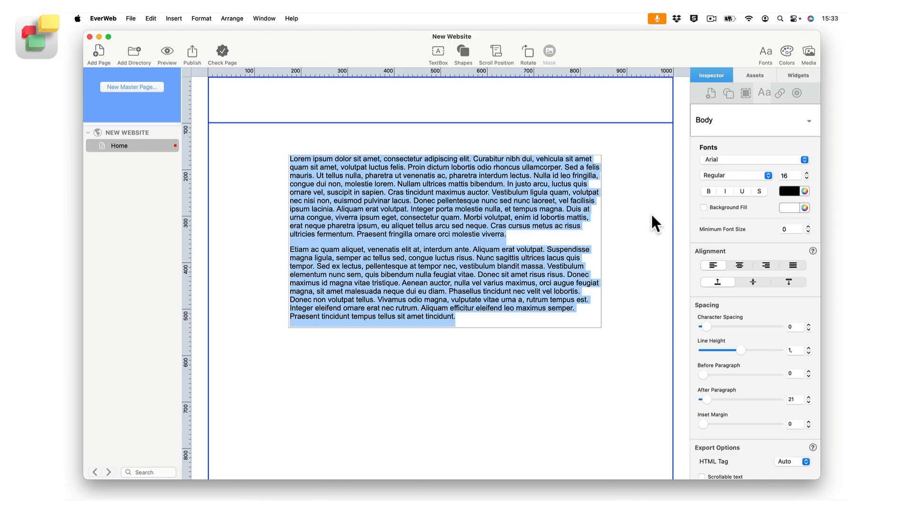
# Leave text editing with the text box selected and try the Heading 1 paragraph style on it
pyautogui.click(600, 238)
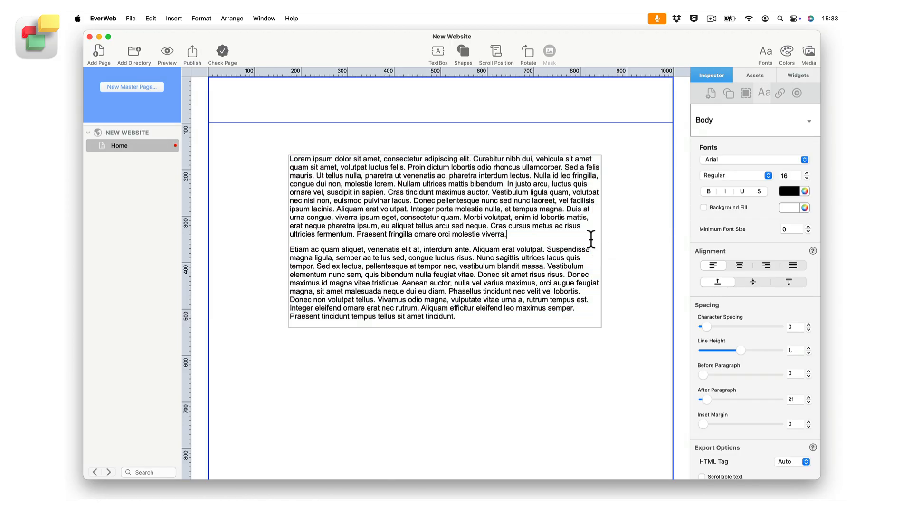
pyautogui.press('Escape')
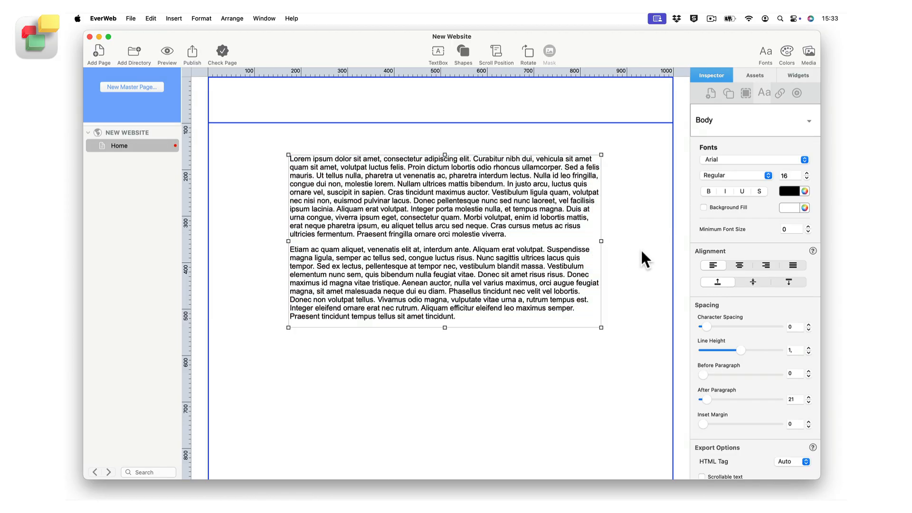
pyautogui.click(809, 120)
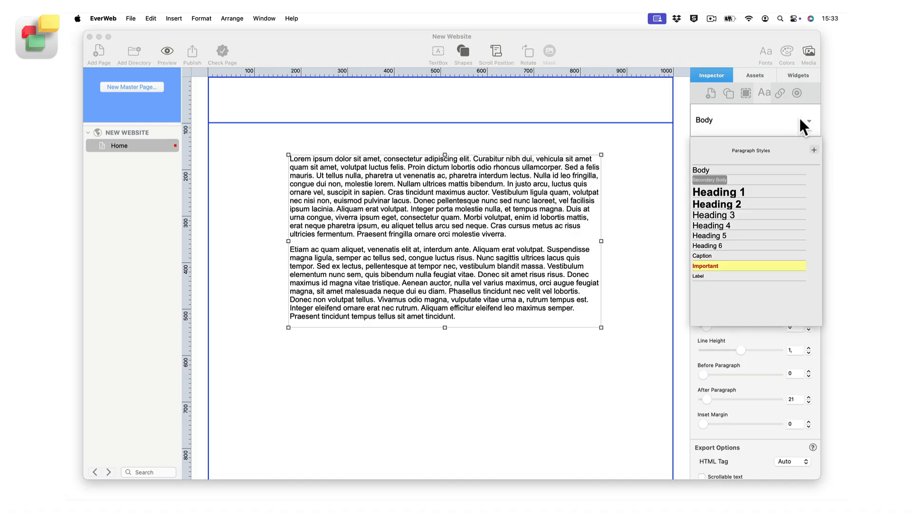
pyautogui.click(751, 194)
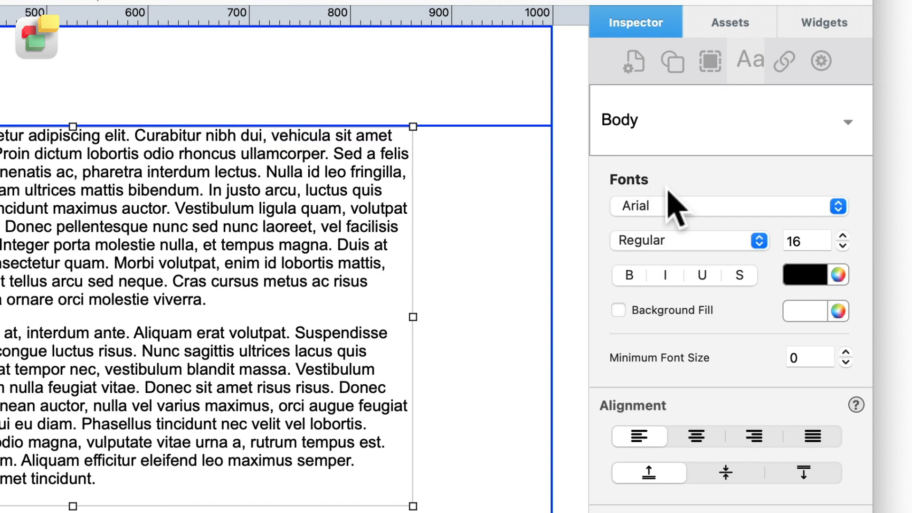
# Try the Courier New font on the text box's text
pyautogui.click(720, 208)
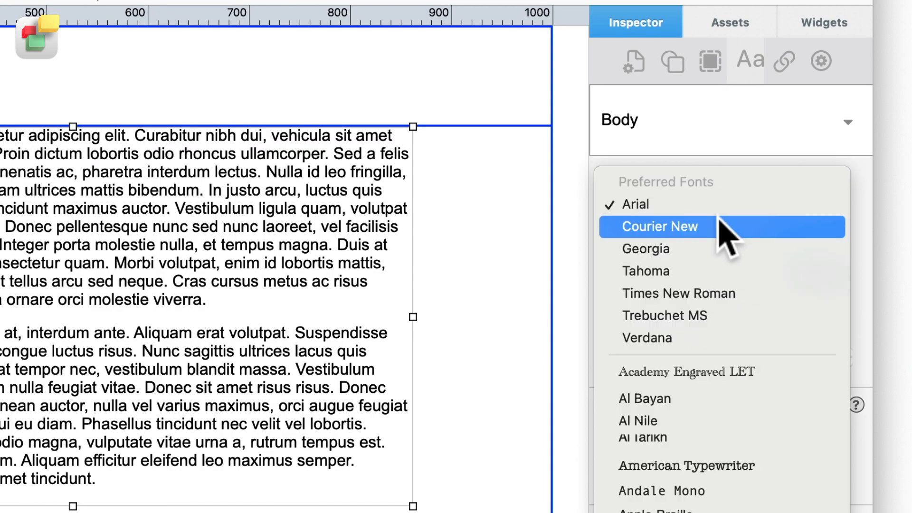
pyautogui.click(720, 225)
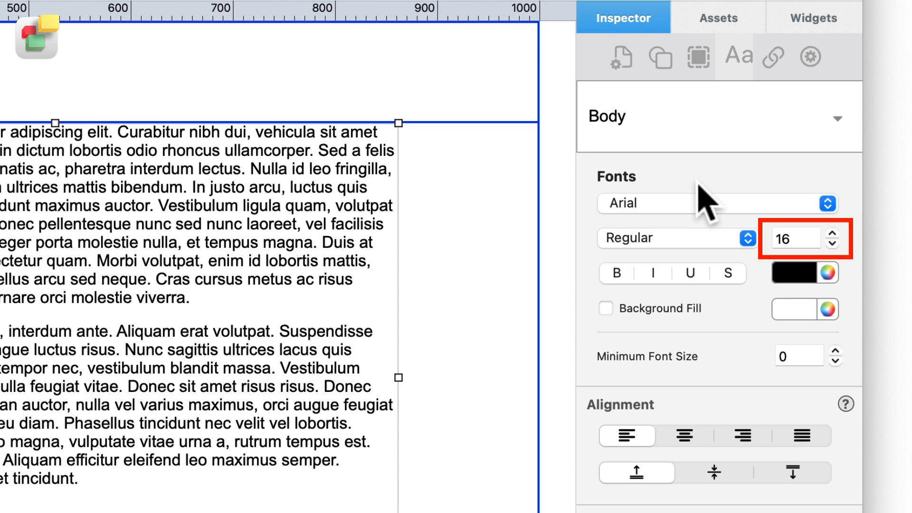
# Set the text box's font size to 36 and its minimum font size to 18
pyautogui.click(792, 237)
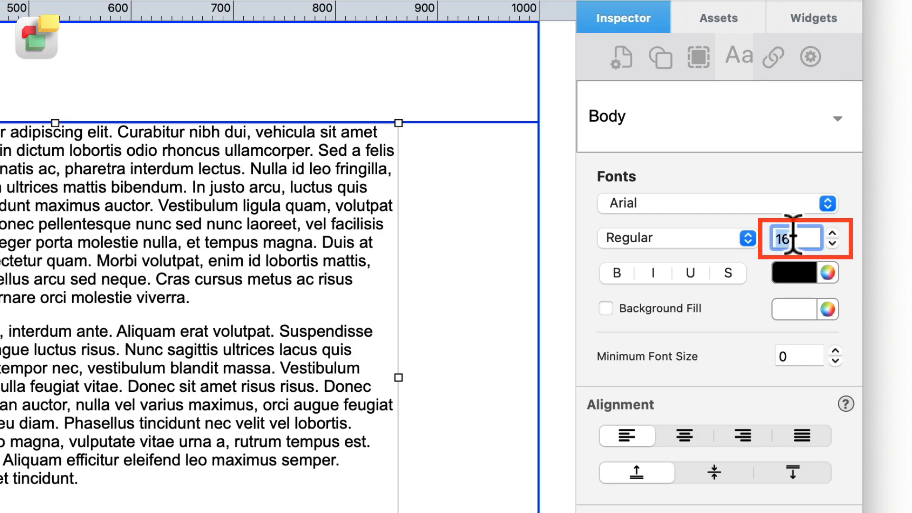
pyautogui.write('36')
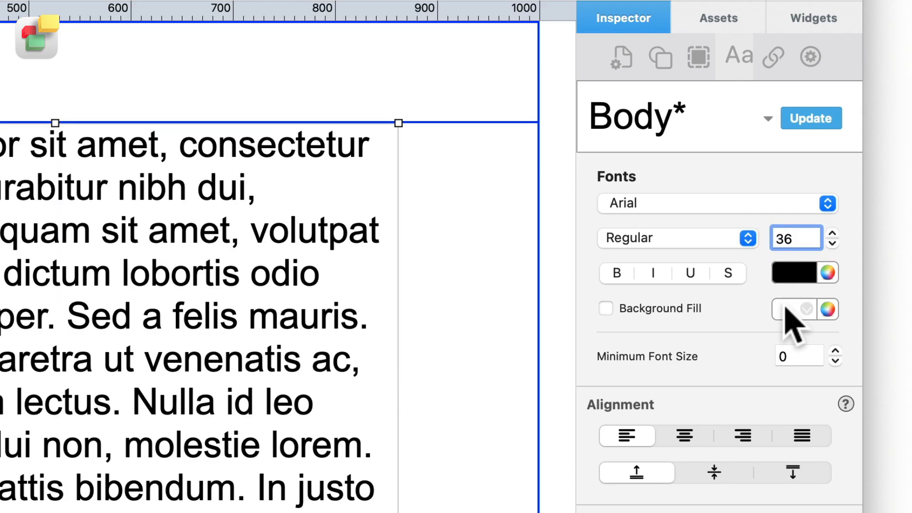
pyautogui.click(795, 350)
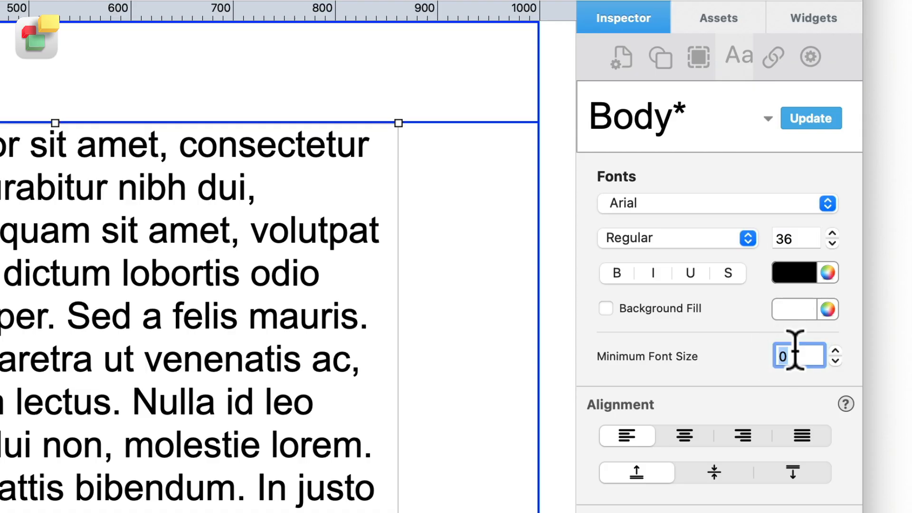
pyautogui.write('18')
pyautogui.press('Return')
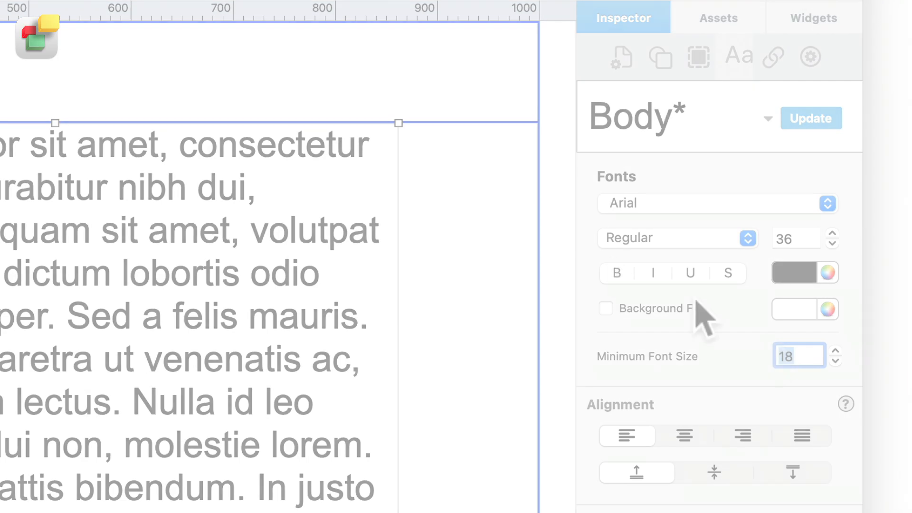
# Preview the page in Safari and narrow the browser window to examine how the text scales
pyautogui.click(165, 49)
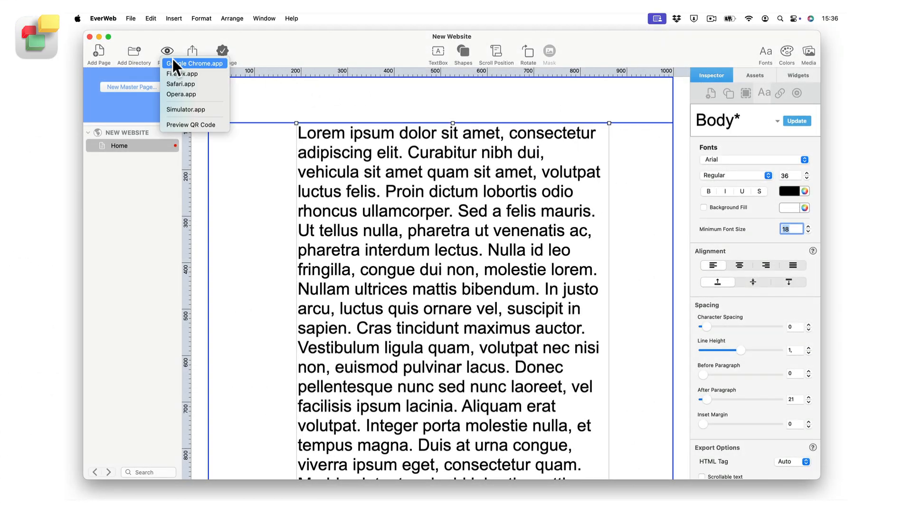
pyautogui.click(204, 83)
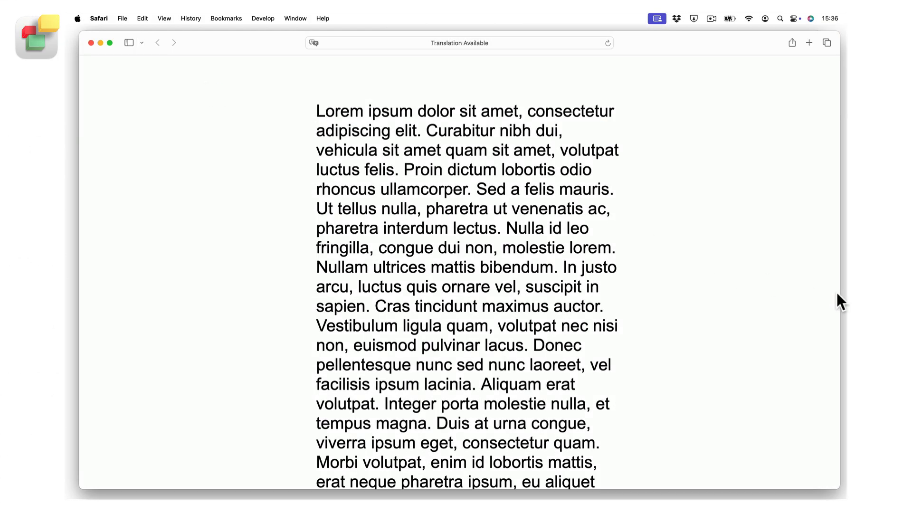
pyautogui.moveTo(839, 300); pyautogui.dragTo(346, 246)
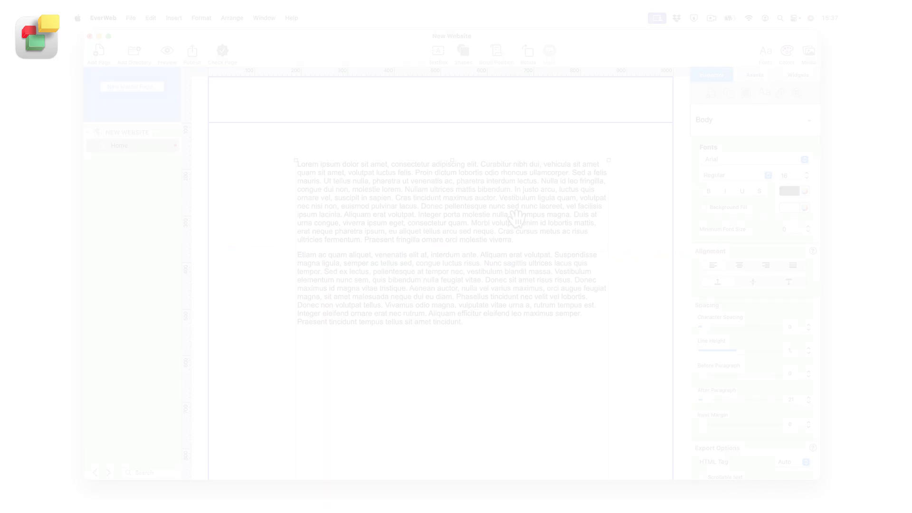
# Move the text box slightly to the left on the page and give it a yellow Color Fill
pyautogui.moveTo(517, 221); pyautogui.dragTo(487, 218)
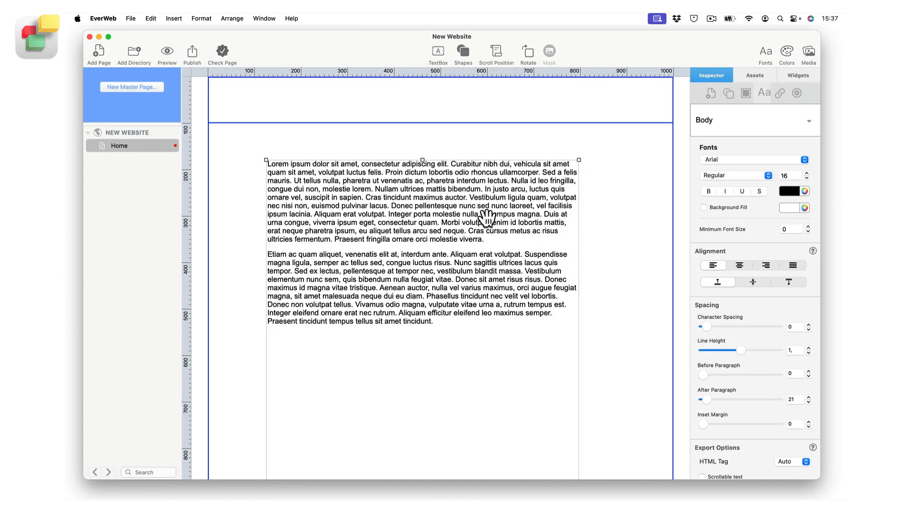
pyautogui.click(728, 94)
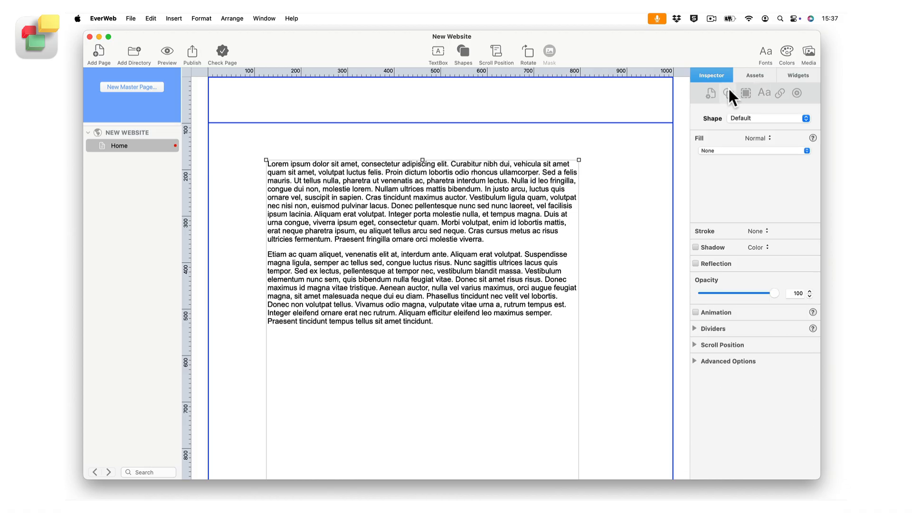
pyautogui.click(757, 150)
pyautogui.click(754, 158)
pyautogui.click(716, 167)
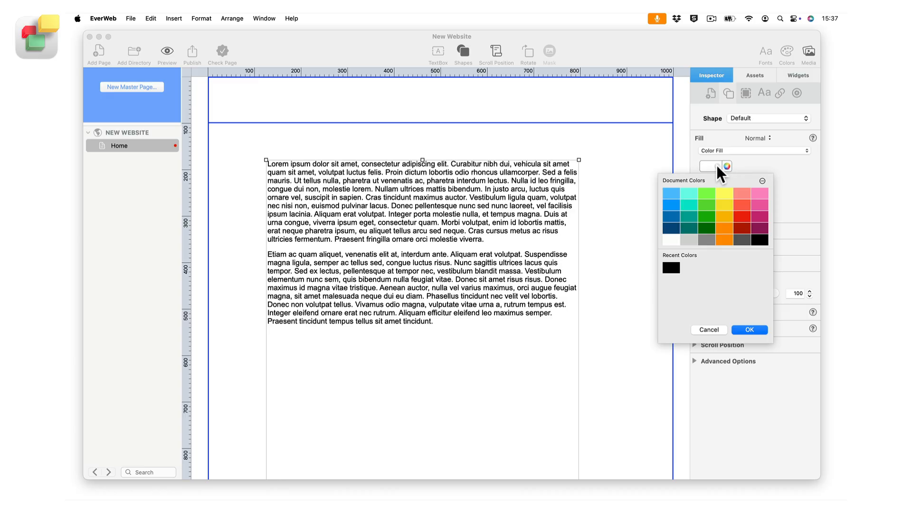
pyautogui.click(723, 192)
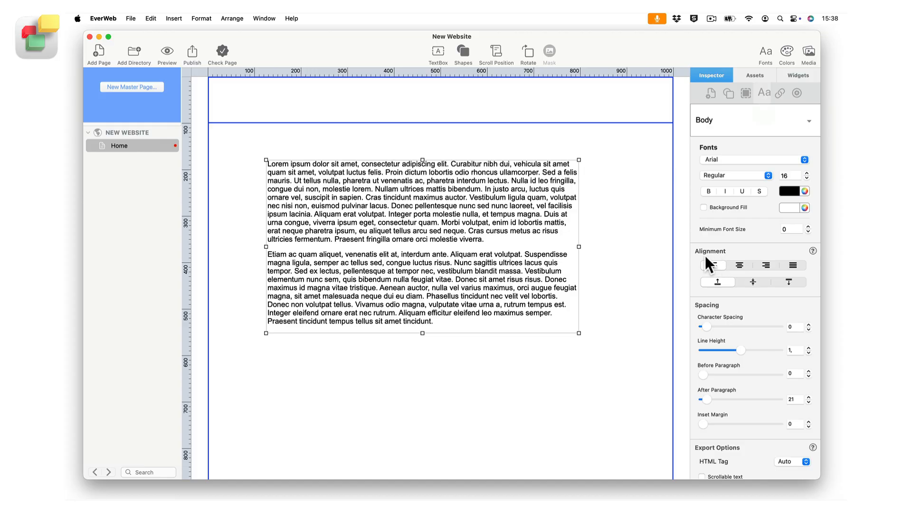
# Try centre and right alignment before justifying the text, and try middle vertical alignment before returning the text to the top of the box
pyautogui.click(740, 266)
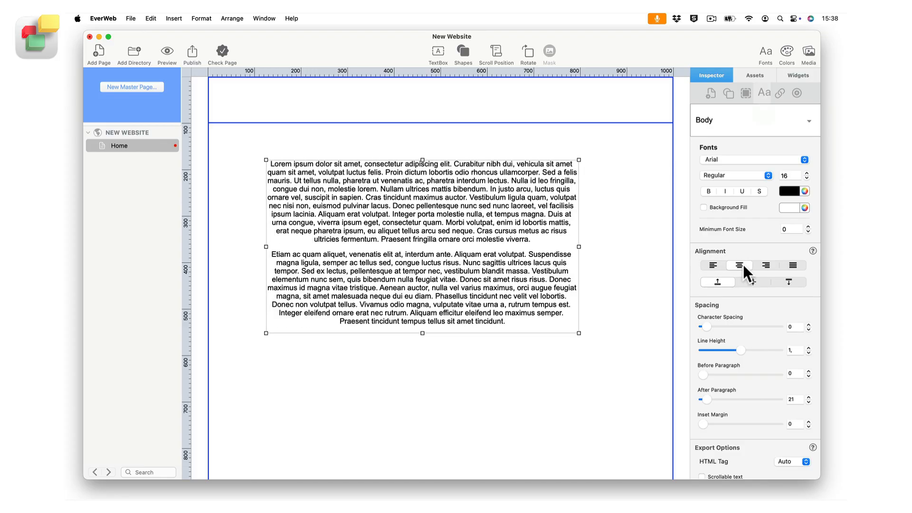
pyautogui.click(765, 265)
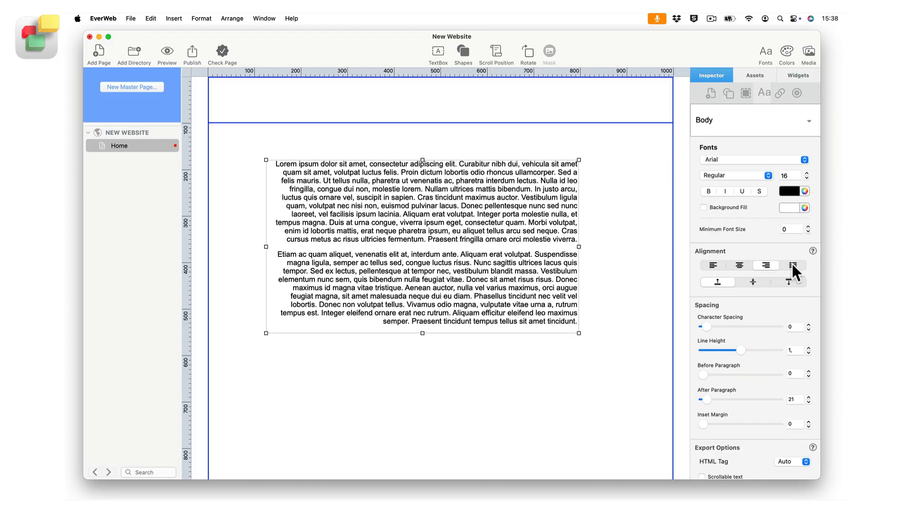
pyautogui.click(791, 264)
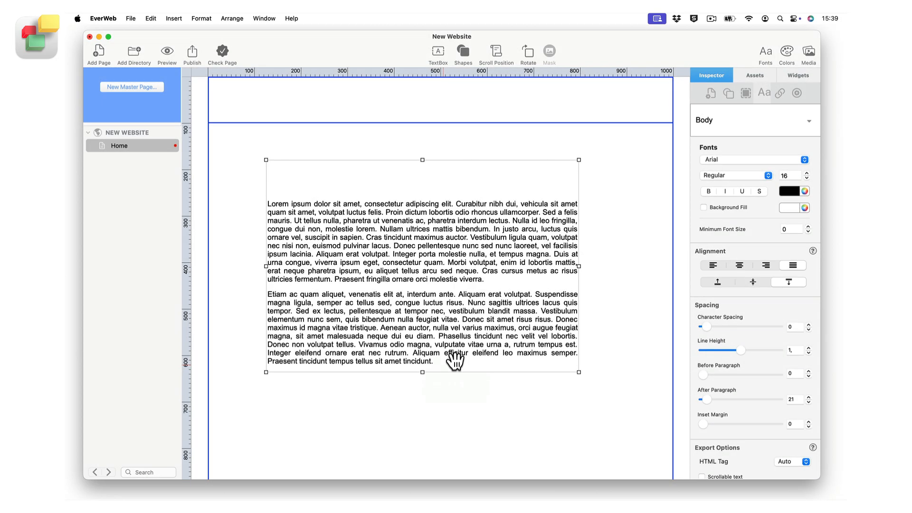
pyautogui.click(753, 282)
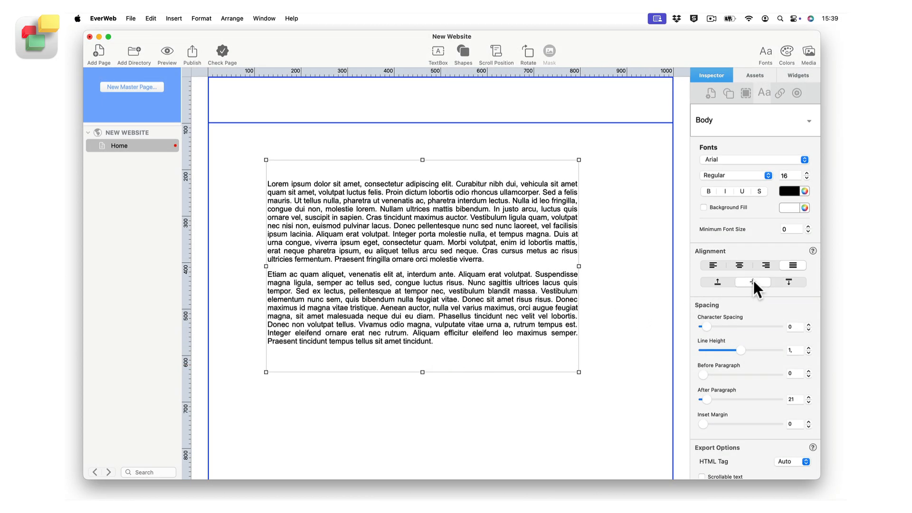
pyautogui.click(718, 281)
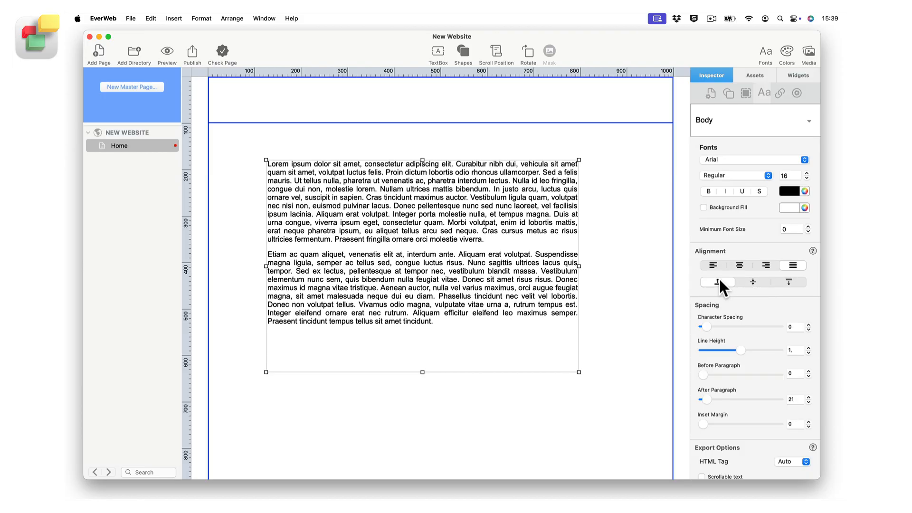
# Try a character spacing of 4 and return it to 0, and lower the line height to 0.97
pyautogui.click(807, 323)
pyautogui.click(808, 323)
pyautogui.click(807, 323)
pyautogui.click(807, 323)
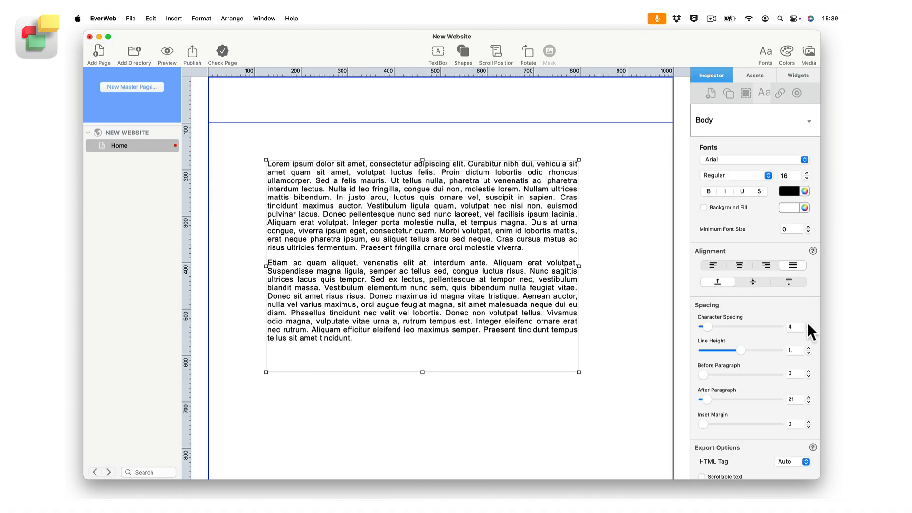
pyautogui.click(807, 329)
pyautogui.click(807, 329)
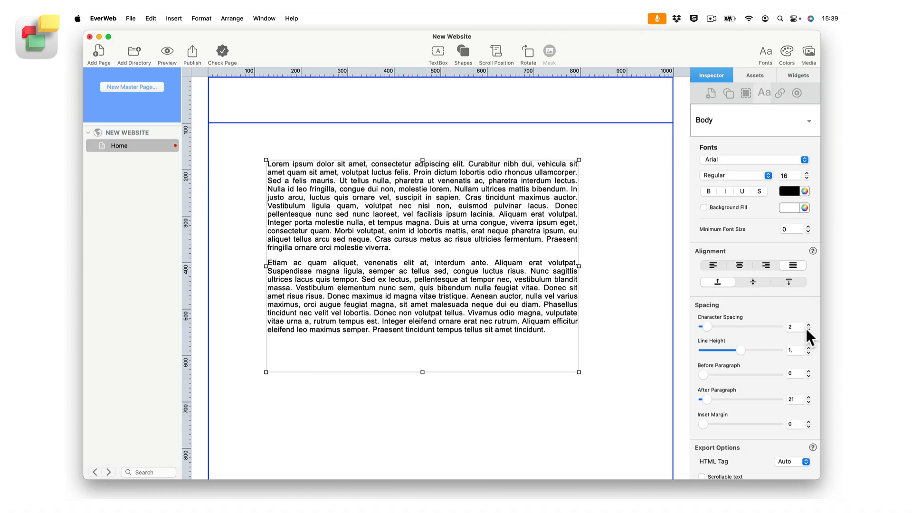
pyautogui.click(807, 329)
pyautogui.click(807, 329)
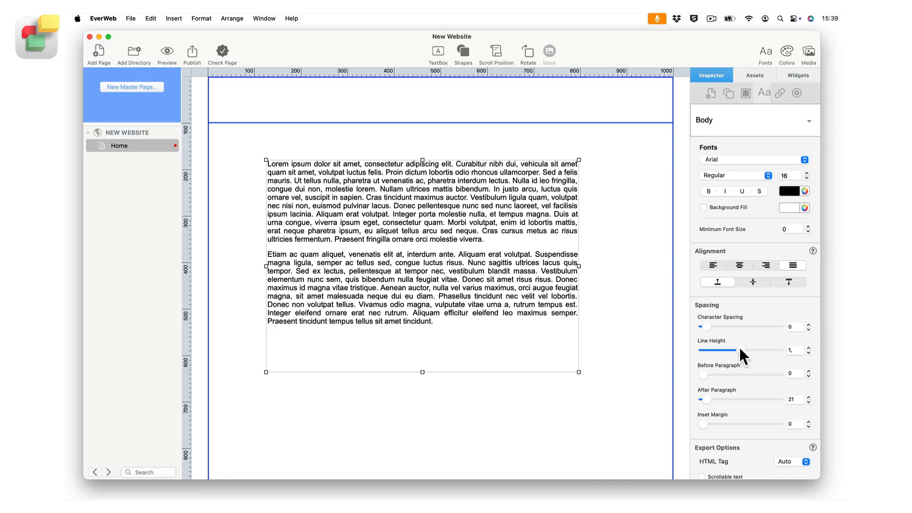
pyautogui.moveTo(740, 350)
pyautogui.mouseDown()
pyautogui.moveTo(754, 350)
pyautogui.moveTo(738, 352)
pyautogui.mouseUp()
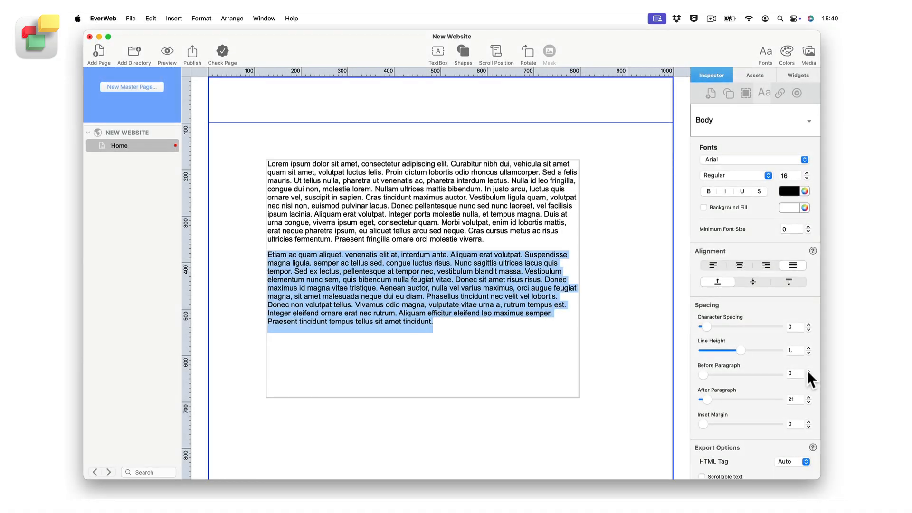
# Set the spacing before the second paragraph, starting with "Etiam ac quam", to 21
pyautogui.click(808, 371)
pyautogui.click(807, 371)
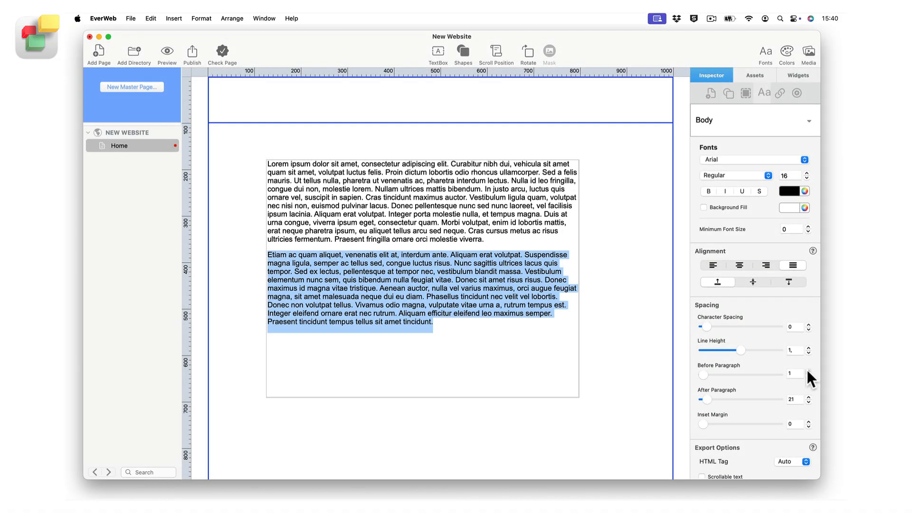
pyautogui.click(808, 371)
pyautogui.click(808, 371)
pyautogui.click(807, 371)
pyautogui.click(807, 370)
pyautogui.click(807, 371)
pyautogui.click(808, 371)
pyautogui.click(808, 371)
pyautogui.click(807, 371)
pyautogui.click(808, 371)
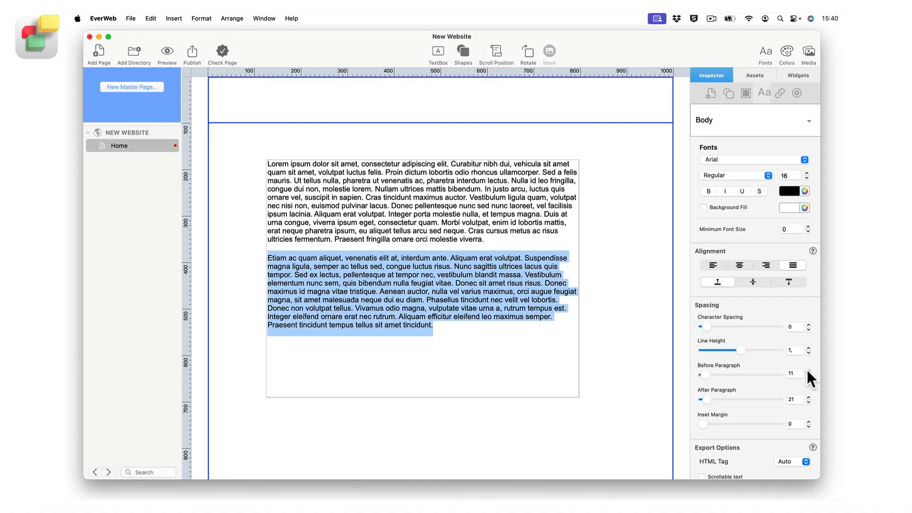
pyautogui.click(807, 371)
pyautogui.click(808, 371)
pyautogui.click(808, 371)
pyautogui.click(808, 371)
pyautogui.click(808, 371)
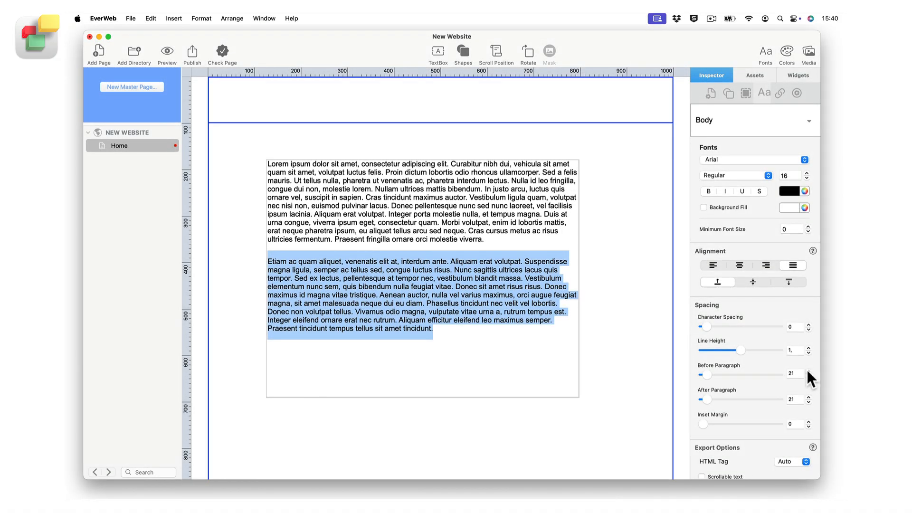
# Set the spacing after the first paragraph to 45 and increase the text box's inset margin to 59
pyautogui.tripleClick(472, 222)
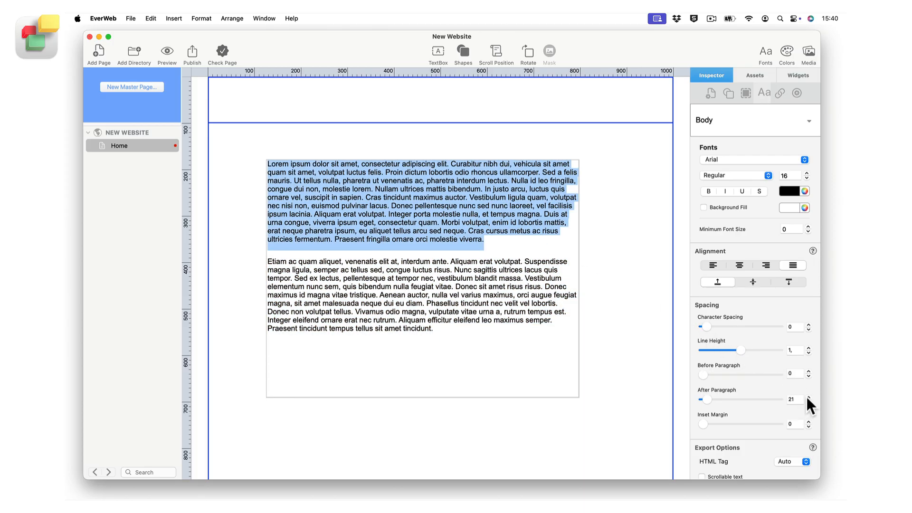
pyautogui.moveTo(806, 397); pyautogui.dragTo(805, 395)
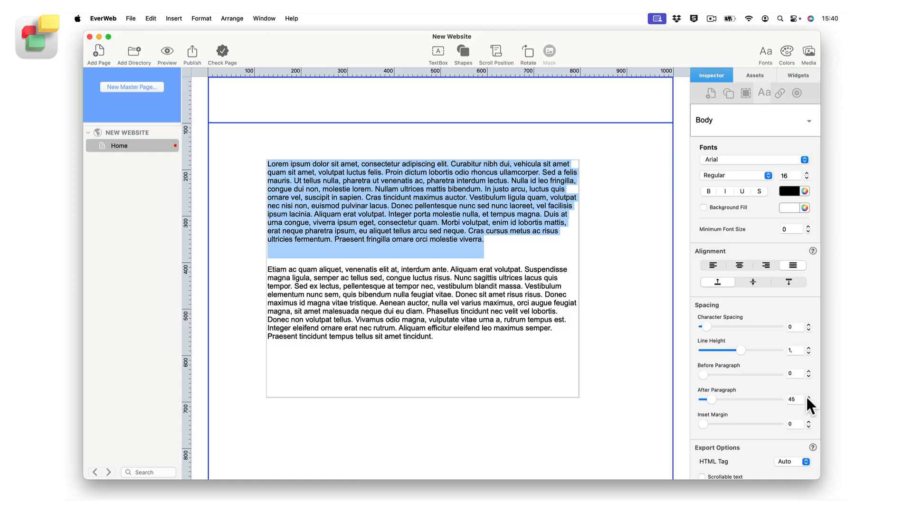
pyautogui.moveTo(808, 422); pyautogui.dragTo(807, 420)
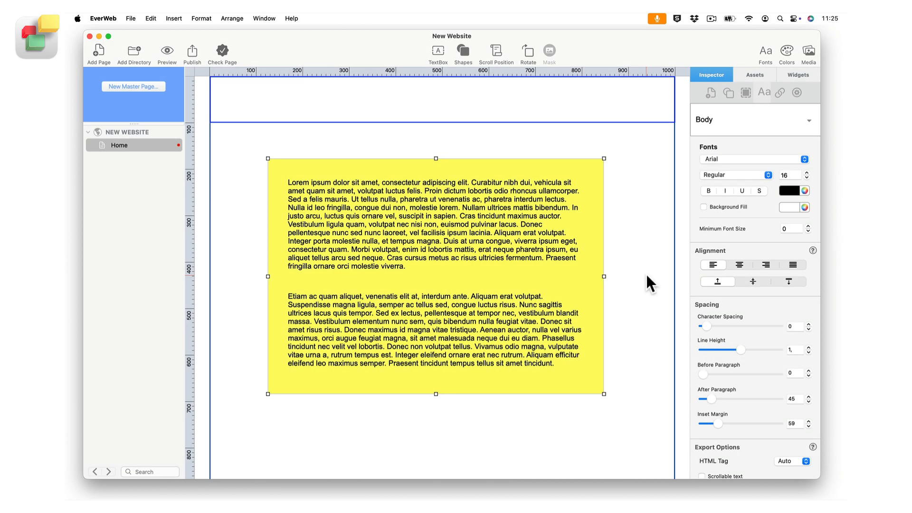
# Justify the text in the yellow text box and enable its scrollable text export option
pyautogui.click(791, 266)
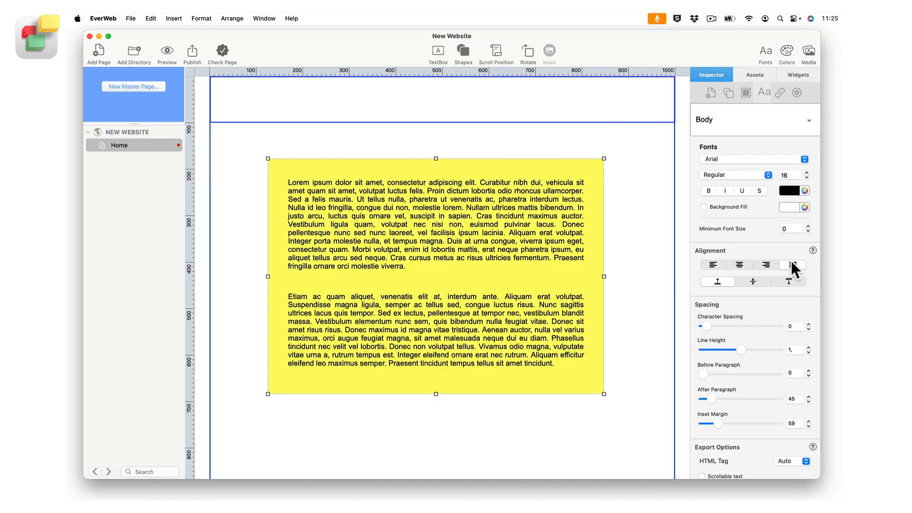
pyautogui.scroll(-2, 751, 423)
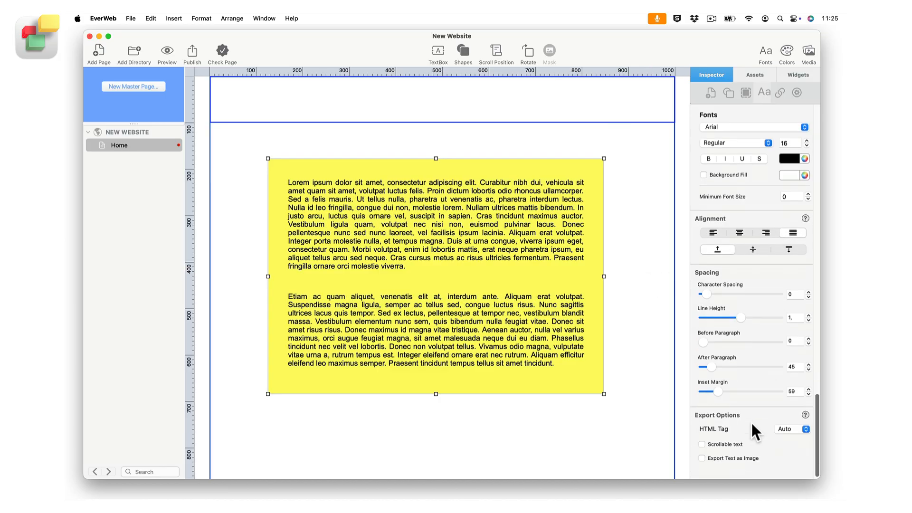
pyautogui.click(701, 444)
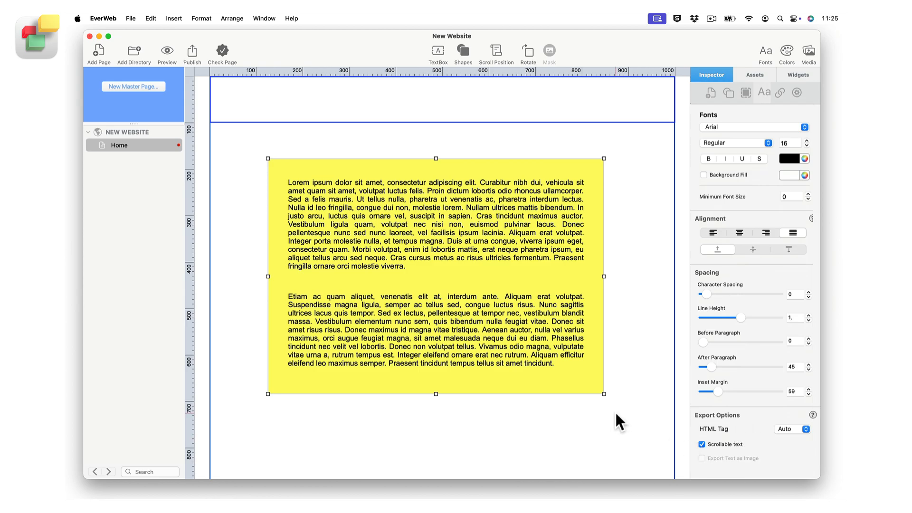
# Shrink the yellow text box to about 400 by 430 pixels and scroll through its text in a Safari preview of the page
pyautogui.moveTo(604, 394); pyautogui.dragTo(453, 358)
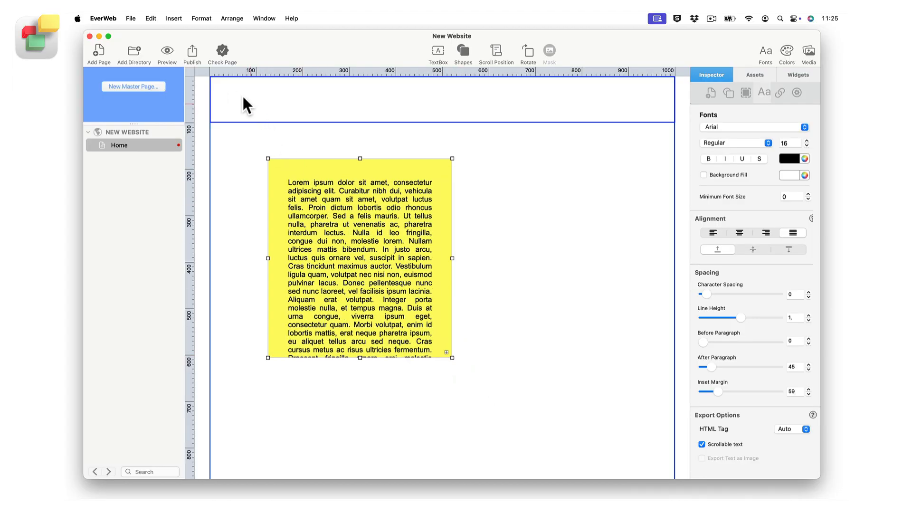
pyautogui.click(167, 49)
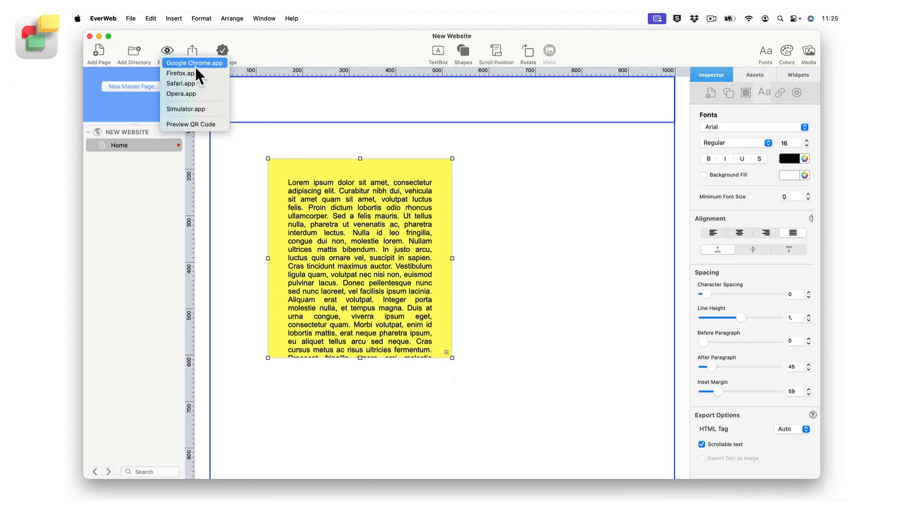
pyautogui.click(207, 83)
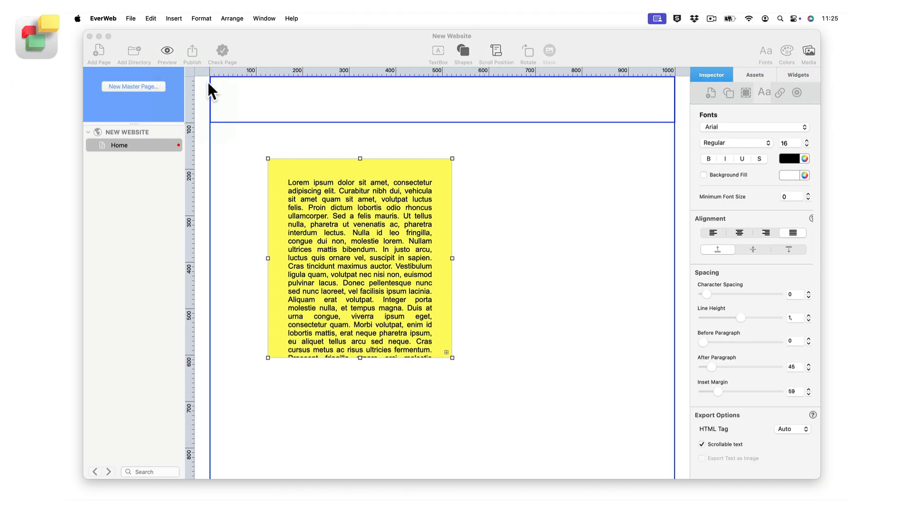
pyautogui.scroll(-8, 279, 255)
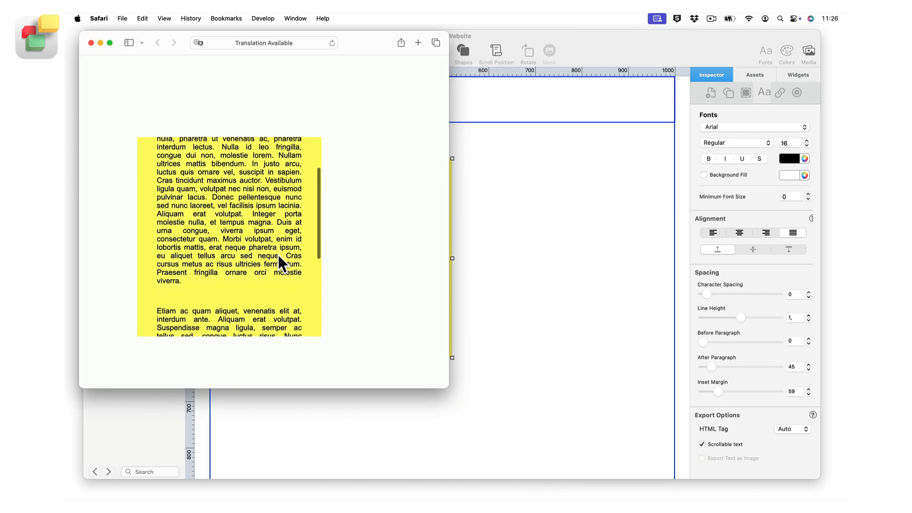
pyautogui.scroll(-6, 278, 254)
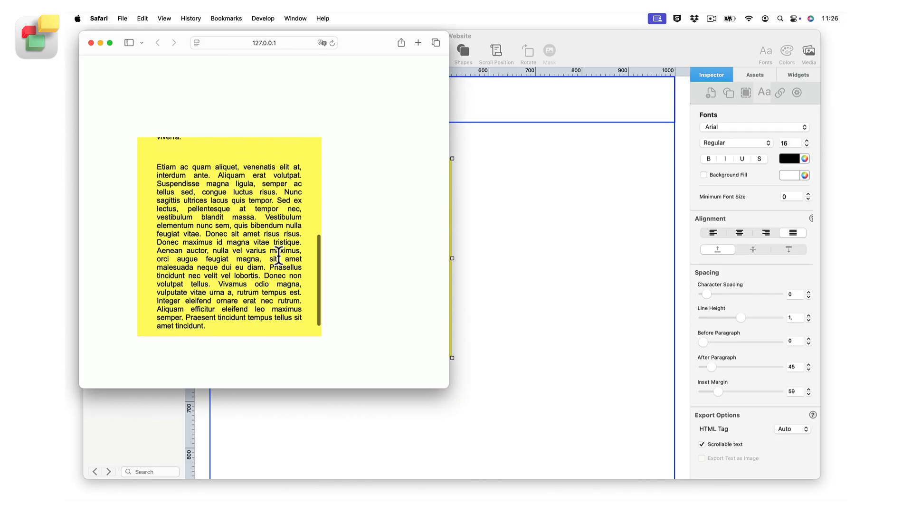
pyautogui.scroll(3, 279, 255)
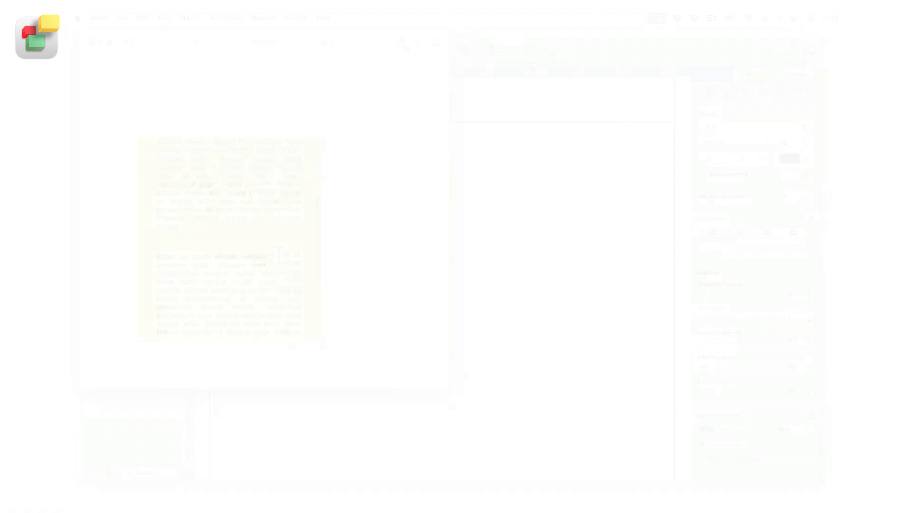